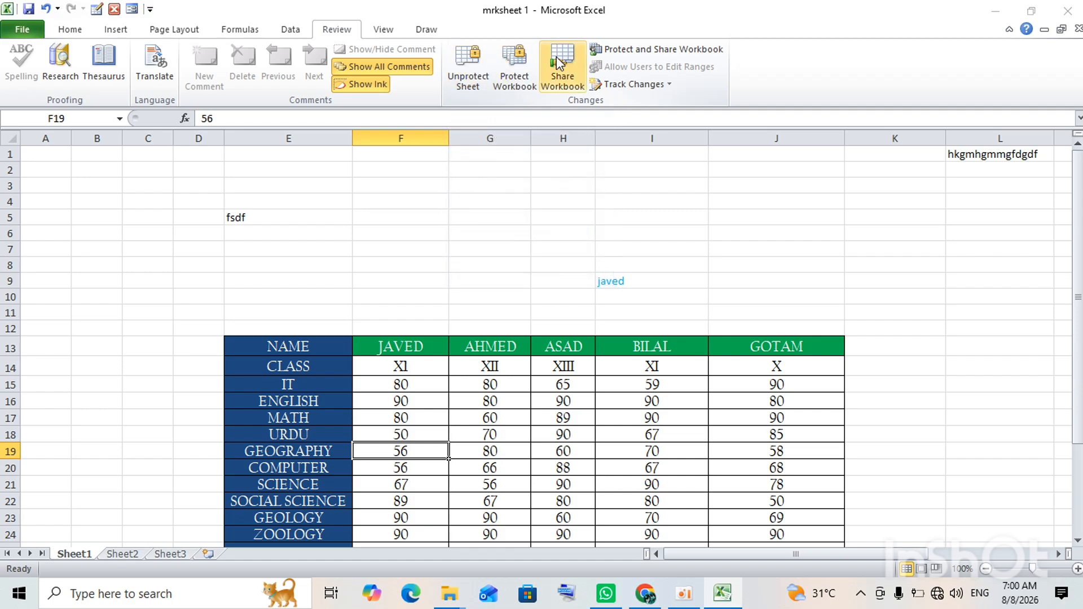
Dismiss the Protect Workbook dialog unapplied, then delete the stray text in cell L1.
{"action": "left_click", "coordinate": [528, 56]}
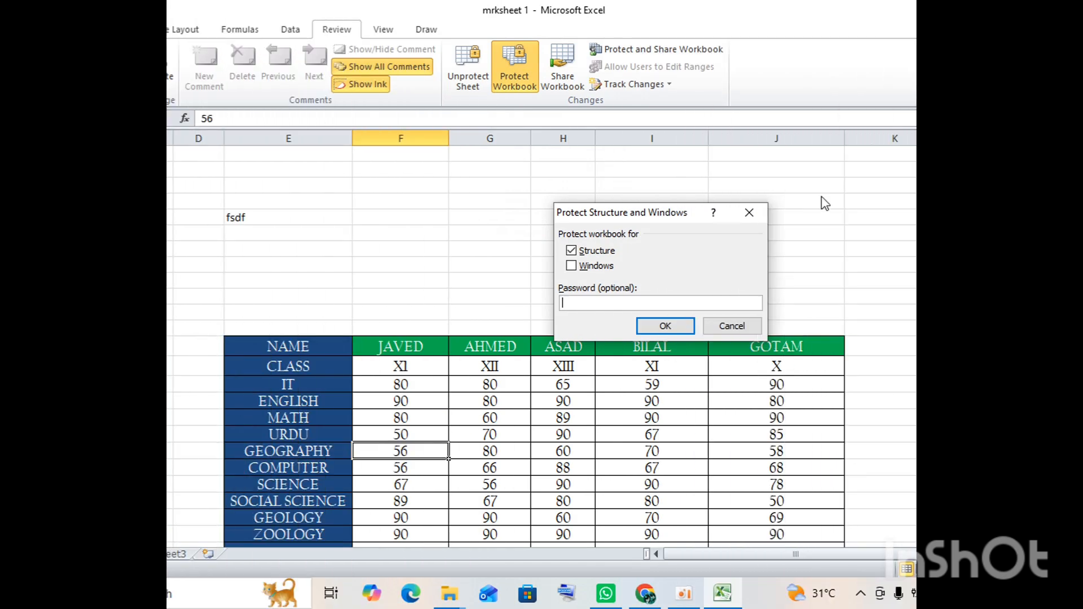
{"action": "left_click", "coordinate": [750, 214]}
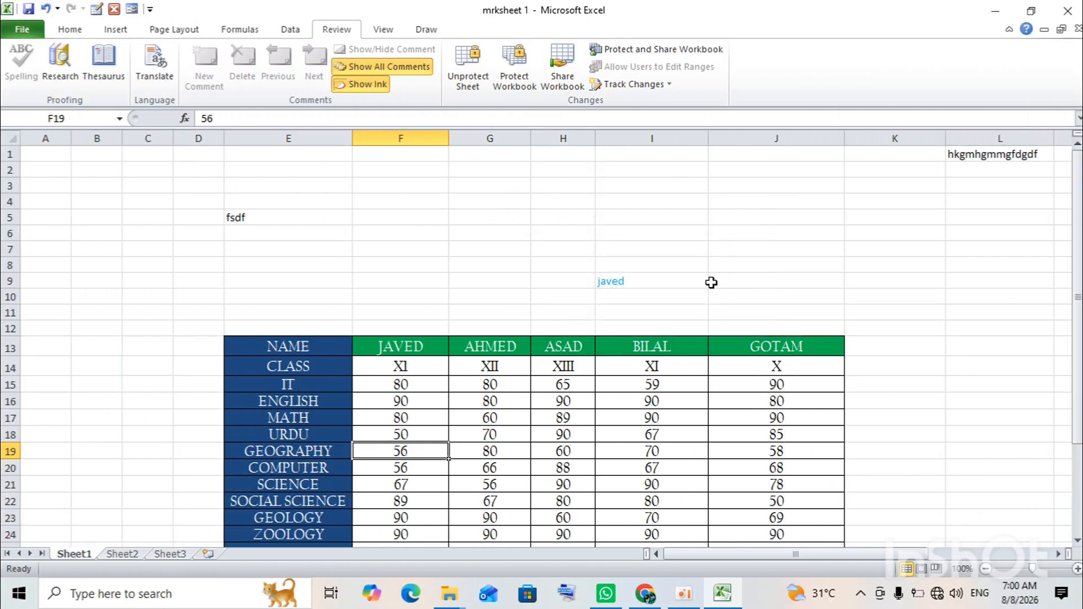
{"action": "left_click", "coordinate": [1039, 150]}
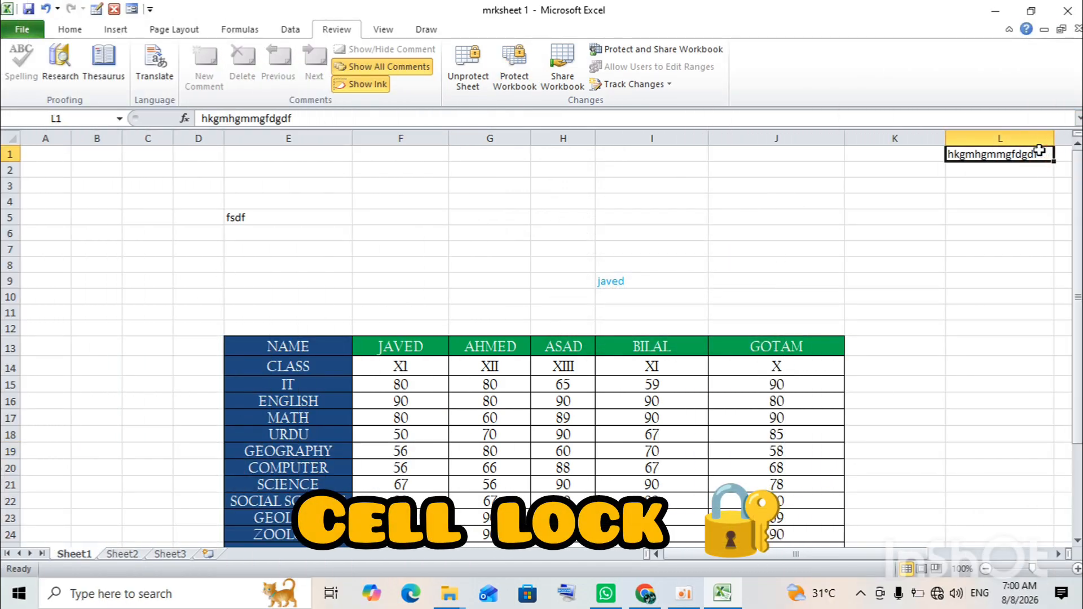
{"action": "key", "text": "Delete"}
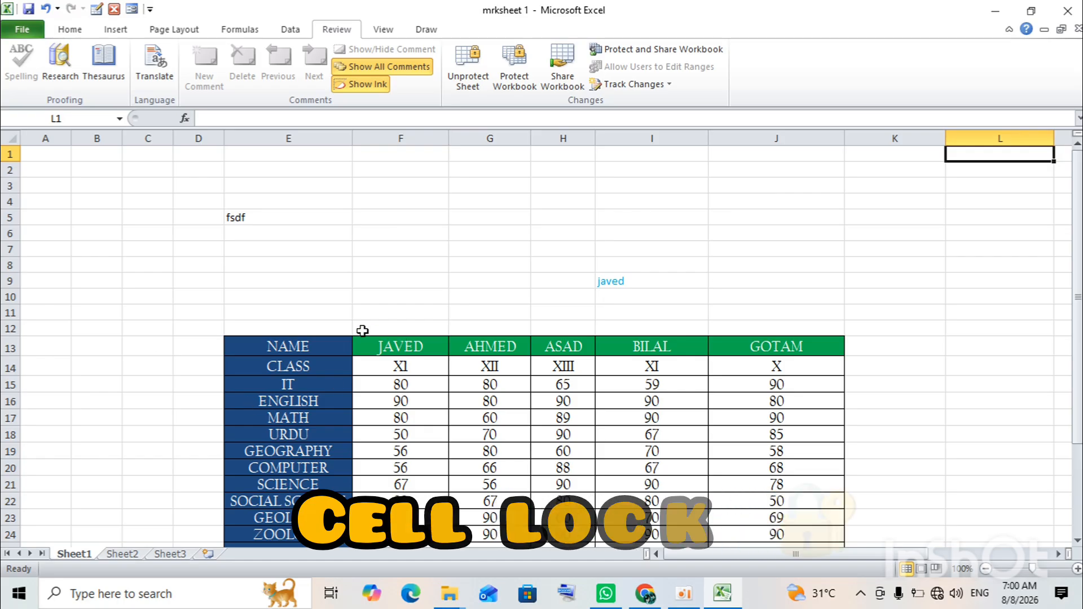
{"action": "left_click_drag", "start_coordinate": [286, 346], "coordinate": [547, 460]}
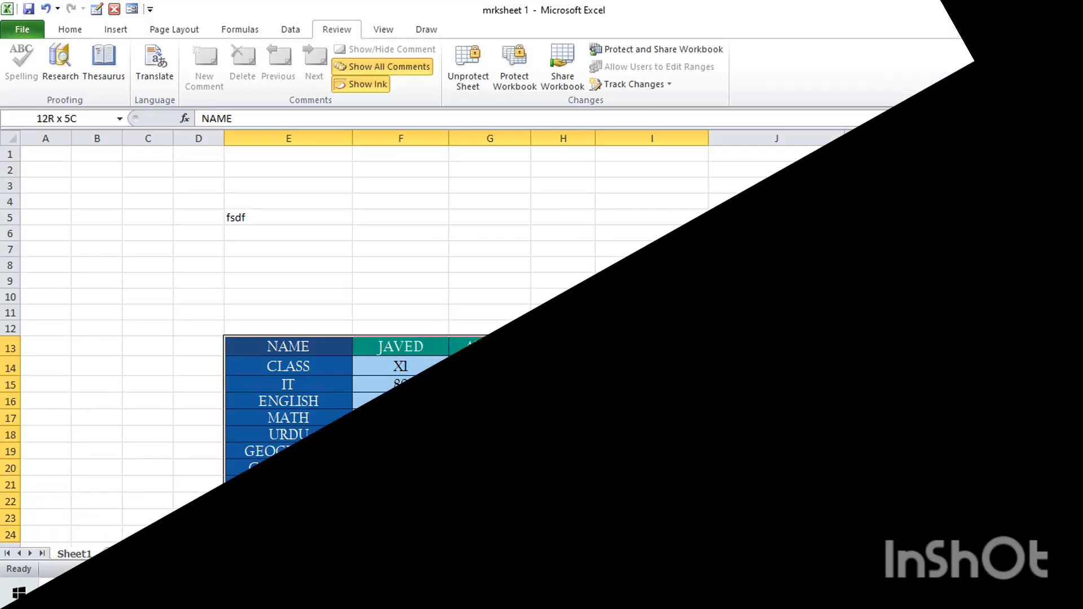
{"action": "left_click_drag", "start_coordinate": [548, 460], "coordinate": [754, 520]}
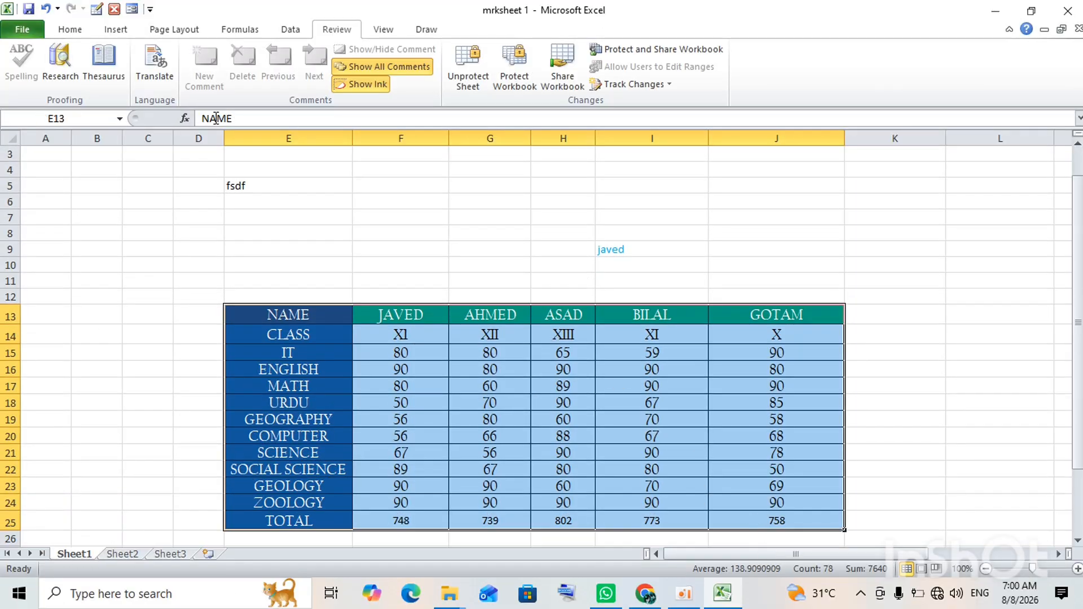
{"action": "left_click", "coordinate": [69, 29]}
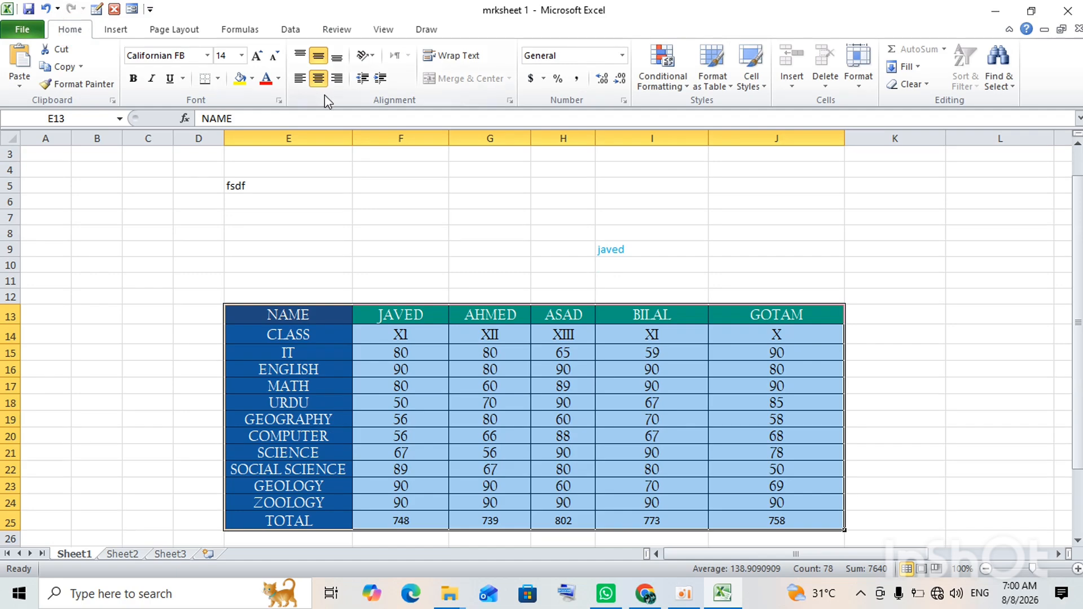
{"action": "left_click", "coordinate": [280, 101]}
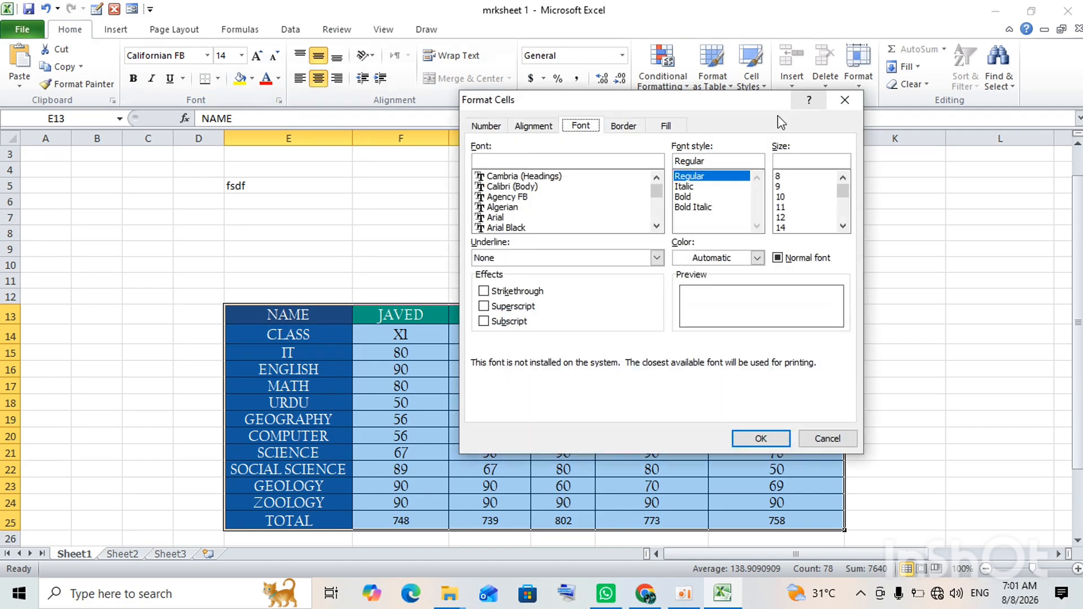
{"action": "left_click", "coordinate": [844, 100]}
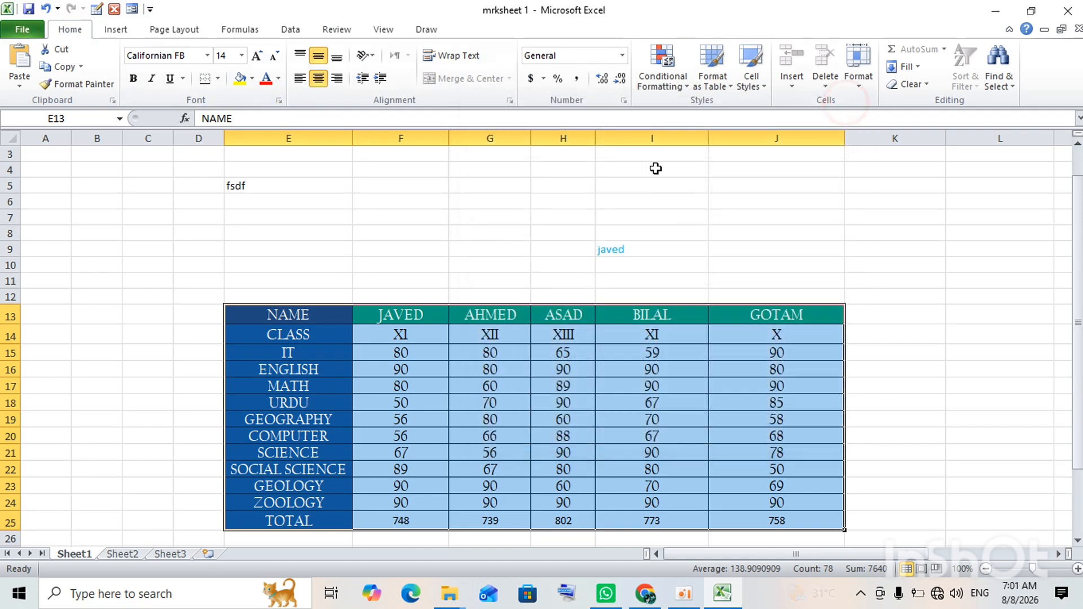
{"action": "key", "text": "ctrl+a"}
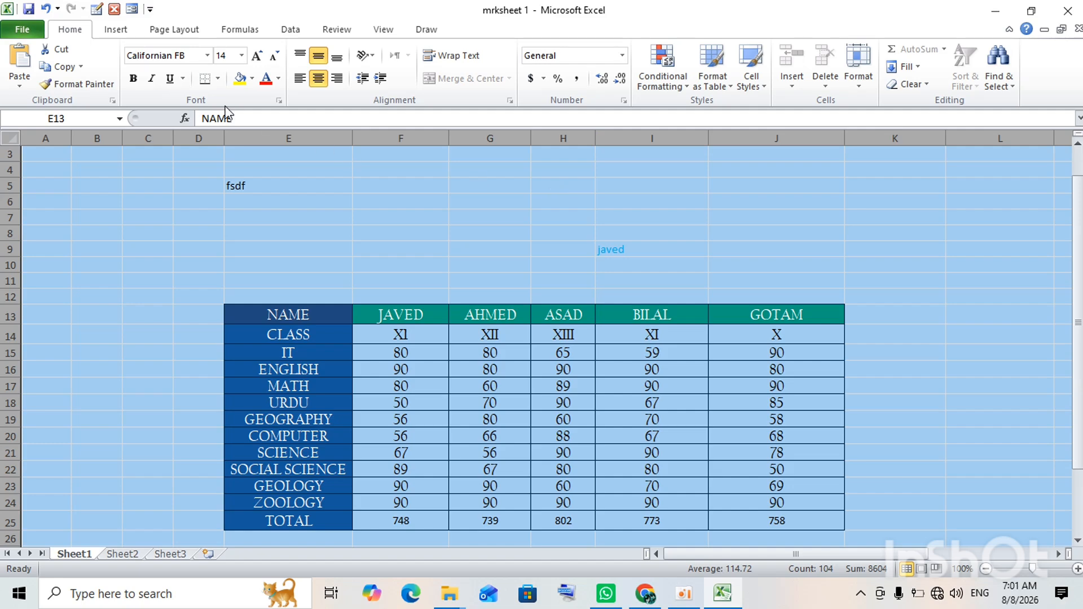
{"action": "left_click", "coordinate": [279, 101]}
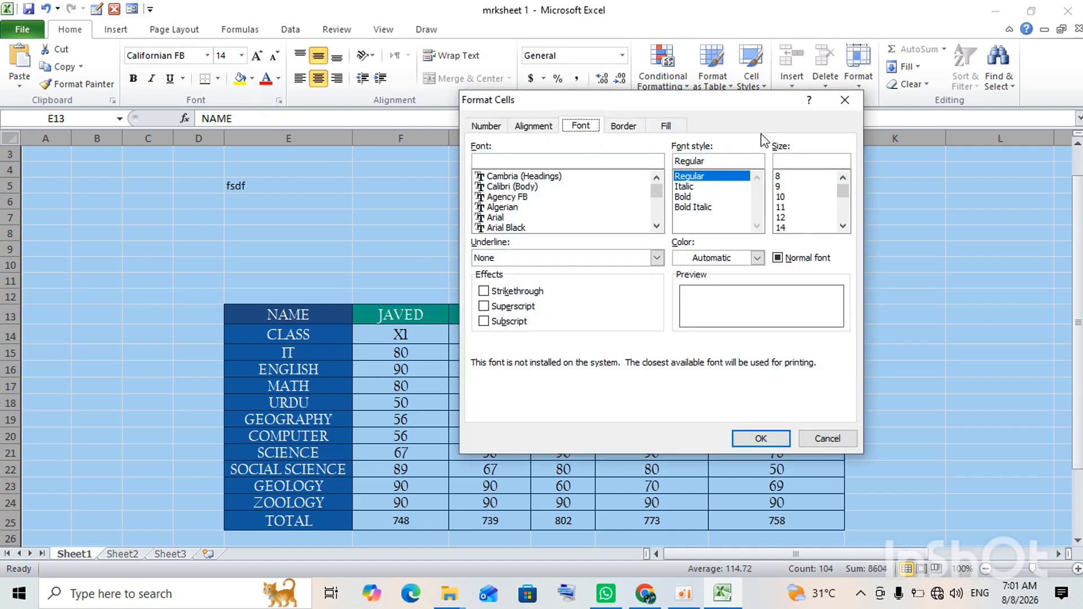
{"action": "left_click", "coordinate": [845, 100]}
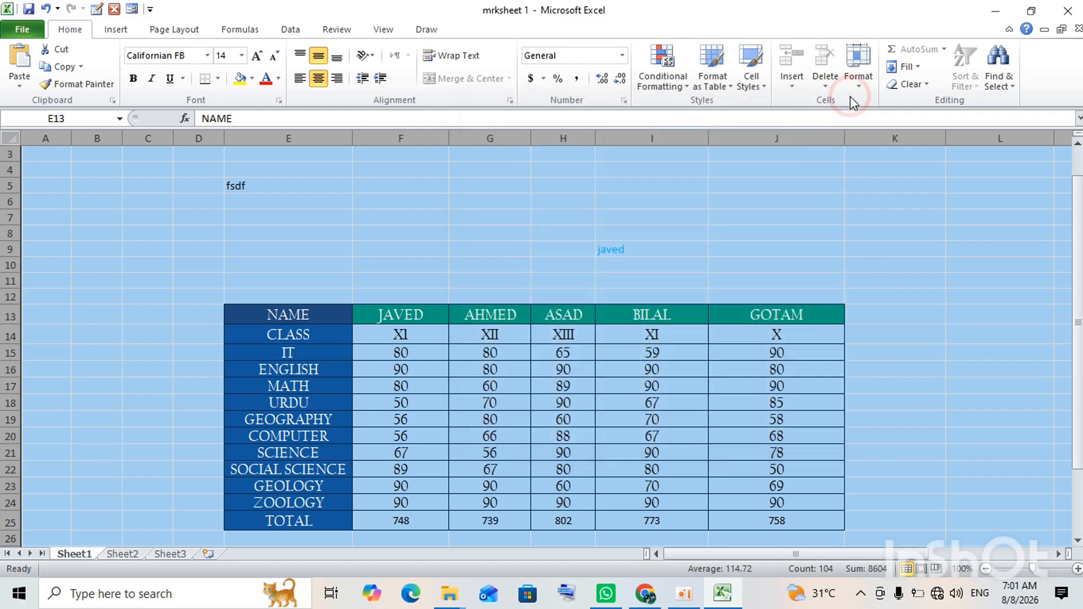
Protect the workbook structure with a password, re-entering it to confirm.
{"action": "left_click", "coordinate": [348, 36]}
{"action": "left_click", "coordinate": [522, 217]}
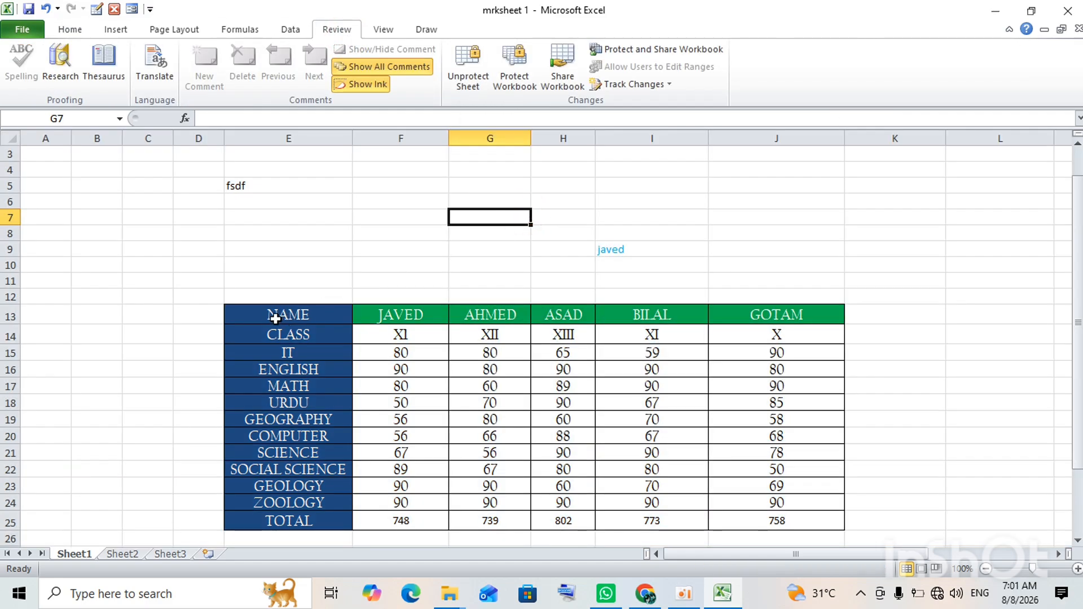
{"action": "left_click_drag", "start_coordinate": [278, 314], "coordinate": [800, 422]}
{"action": "left_click", "coordinate": [523, 80]}
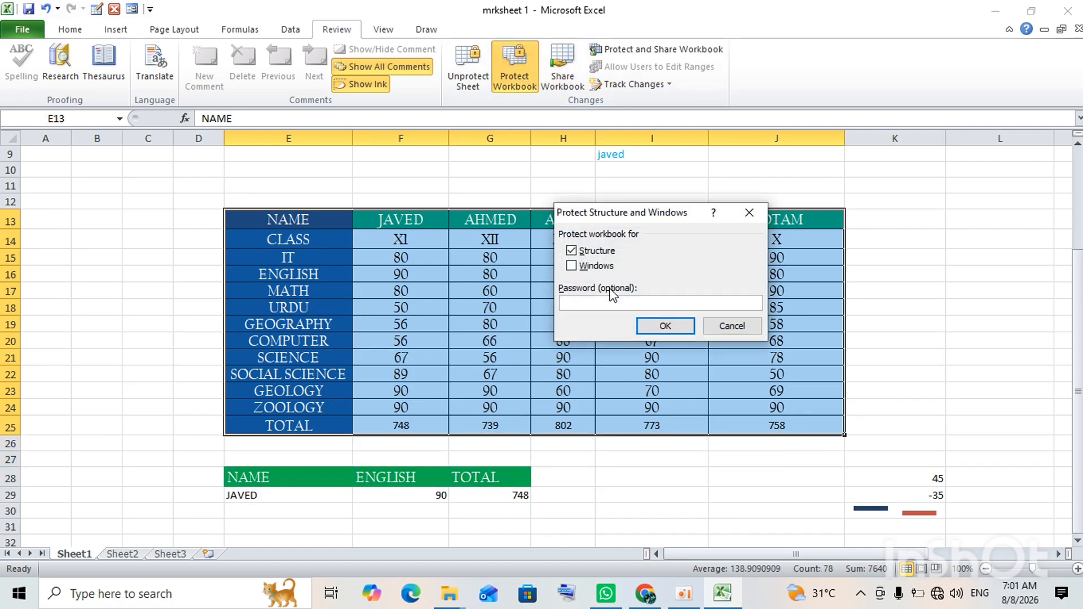
{"action": "type", "text": "123"}
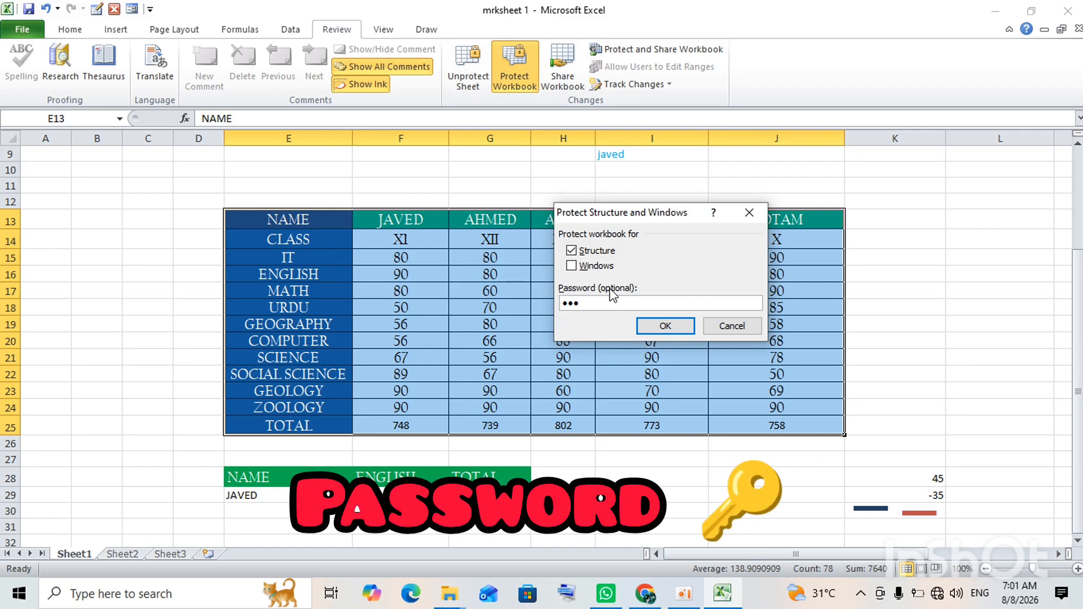
{"action": "left_click", "coordinate": [644, 320]}
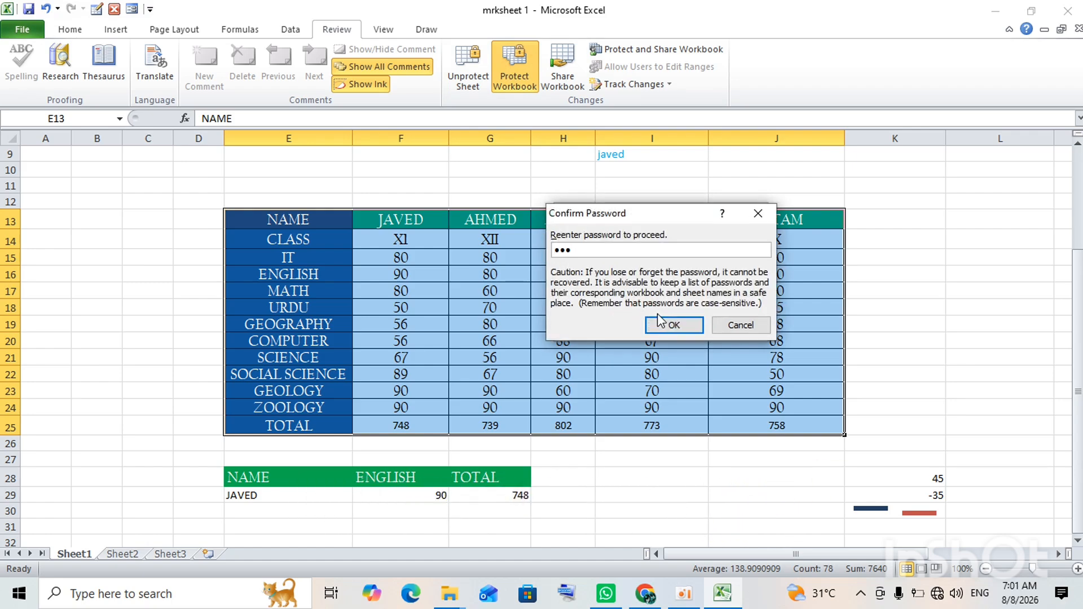
{"action": "left_click", "coordinate": [659, 320]}
Enter test text 'rththh' in I19, re-edit it, then undo so I19 returns to 70.
{"action": "left_click", "coordinate": [663, 320]}
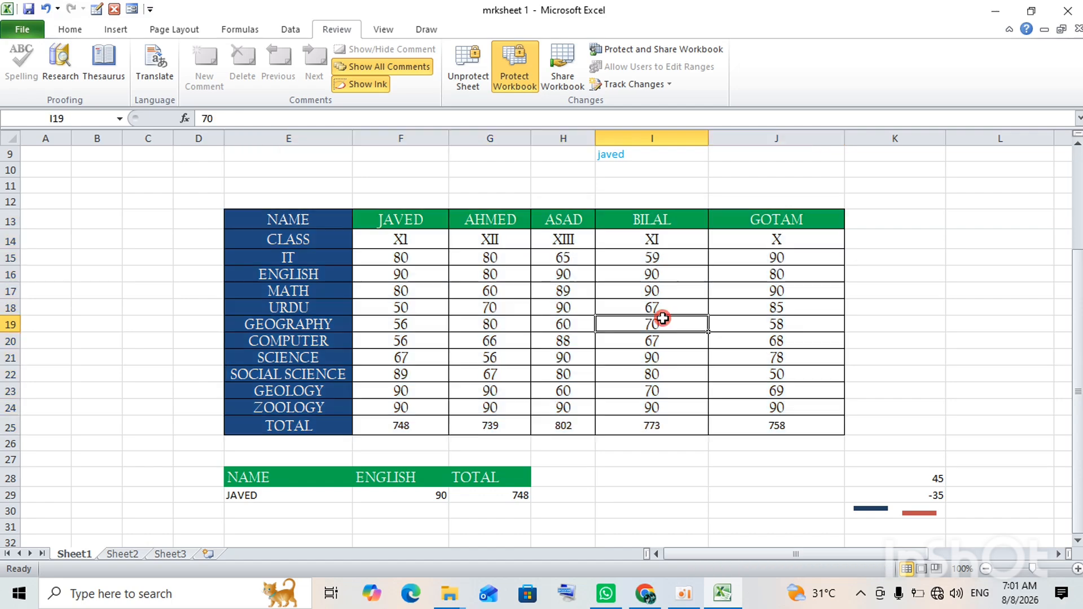
{"action": "type", "text": "rththh"}
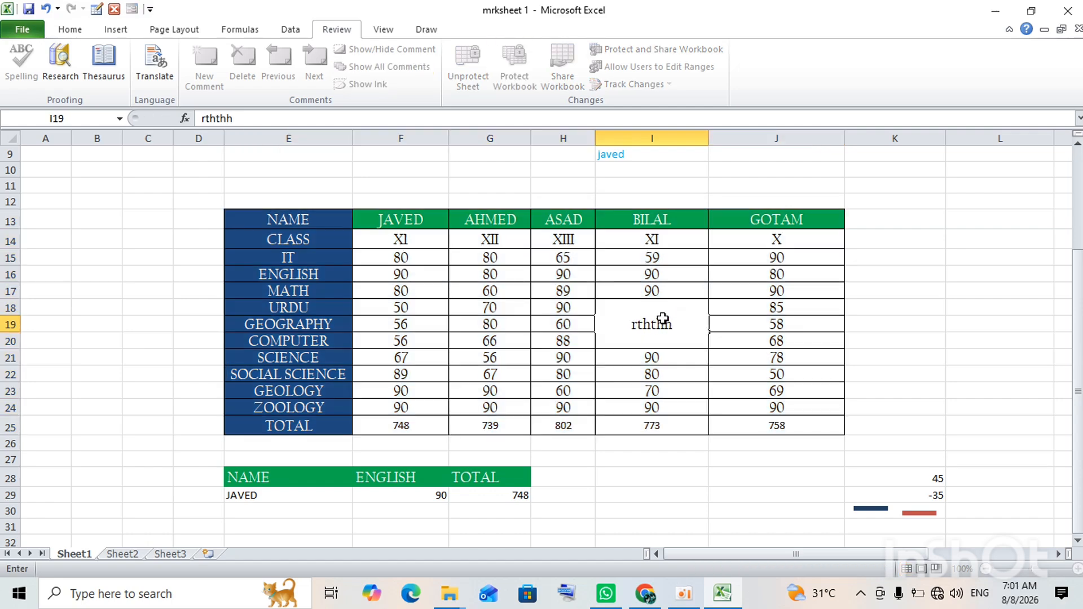
{"action": "key", "text": "Return"}
{"action": "left_click", "coordinate": [662, 319]}
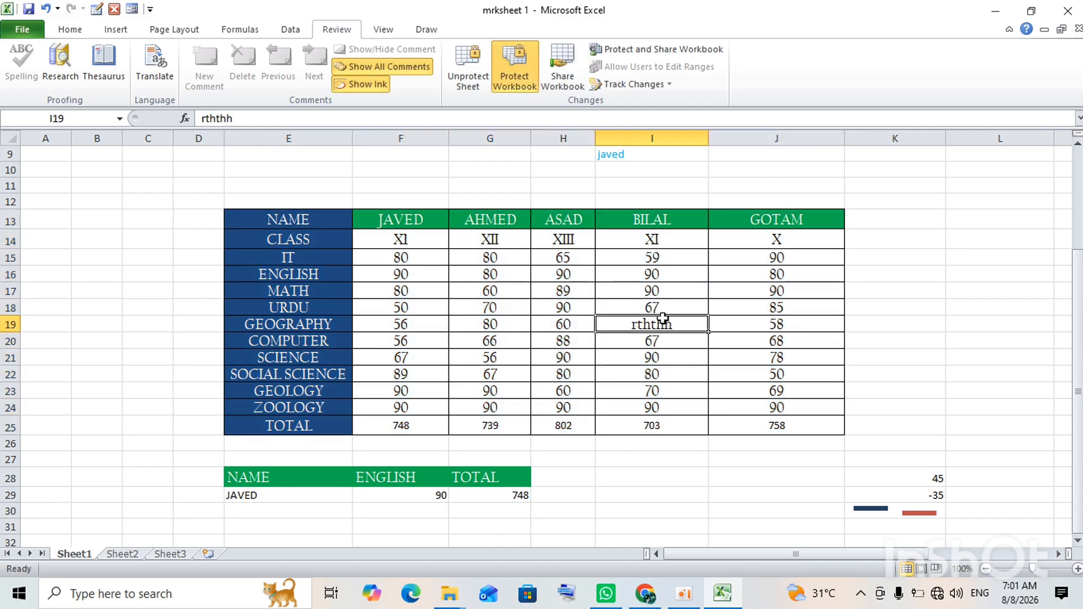
{"action": "double_click", "coordinate": [663, 318]}
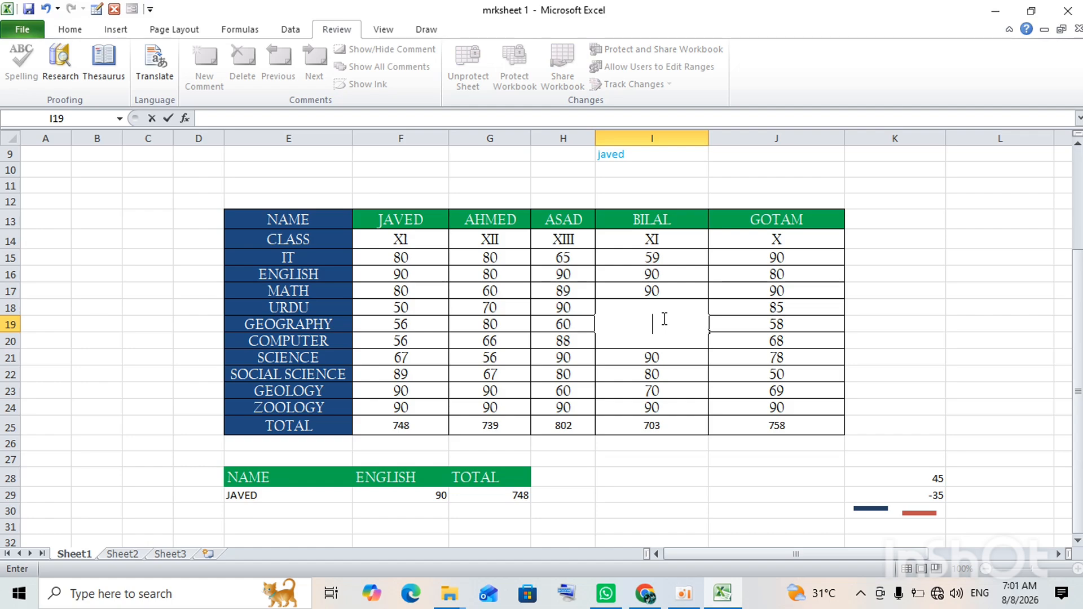
{"action": "double_click", "coordinate": [664, 319]}
{"action": "key", "text": "Return"}
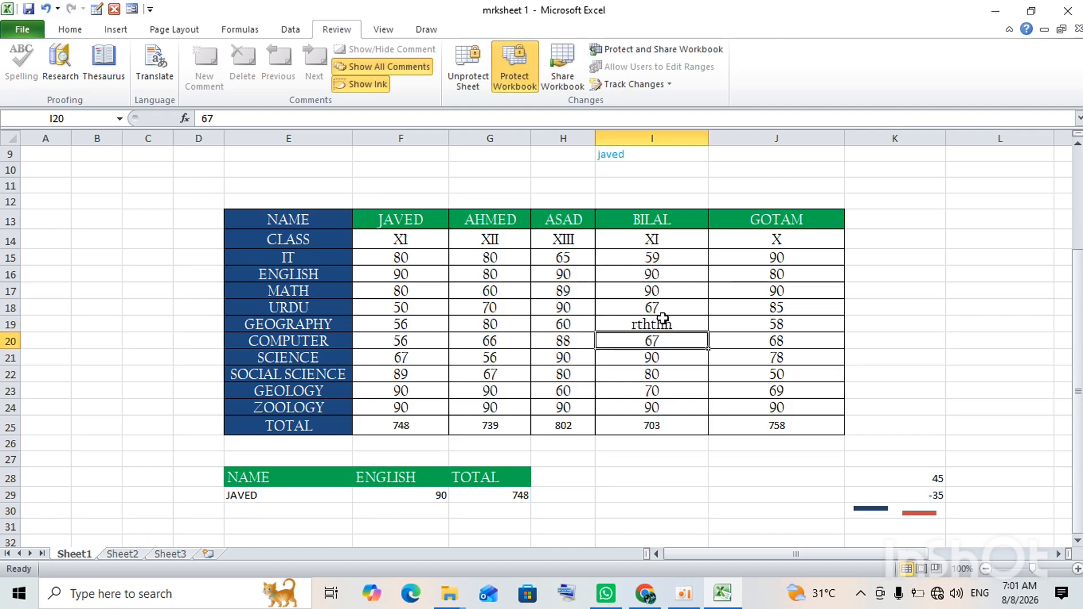
{"action": "key", "text": "Return"}
{"action": "key", "text": "ctrl+z"}
{"action": "key", "text": "ctrl+z"}
{"action": "key", "text": "ctrl+z"}
{"action": "key", "text": "ctrl+z"}
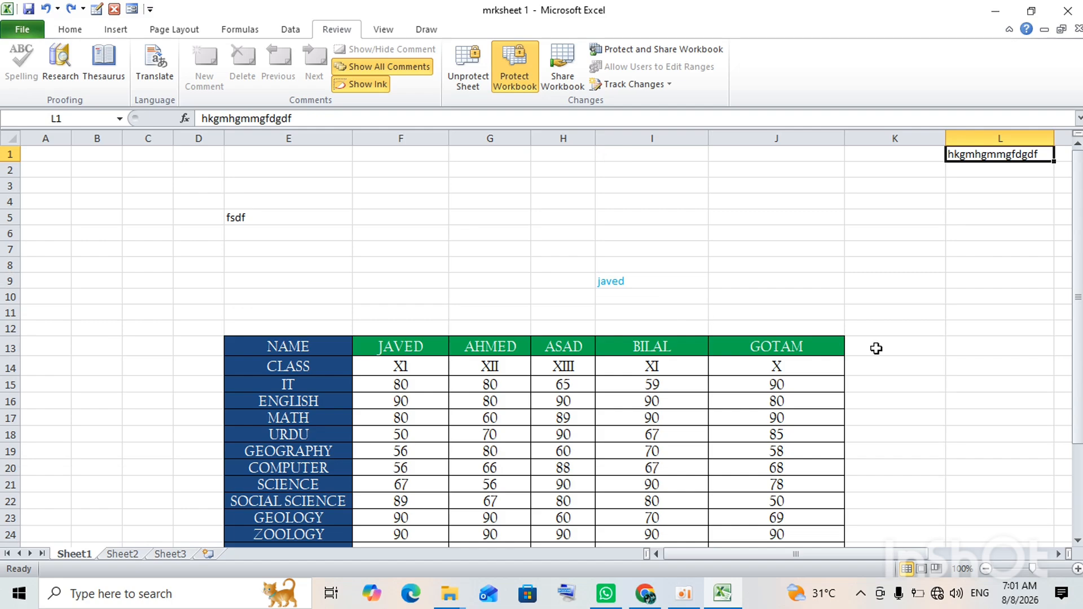
Cancel the Unprotect Workbook prompt, select the marks table, and bring up the Unprotect Sheet password prompt.
{"action": "left_click", "coordinate": [520, 63]}
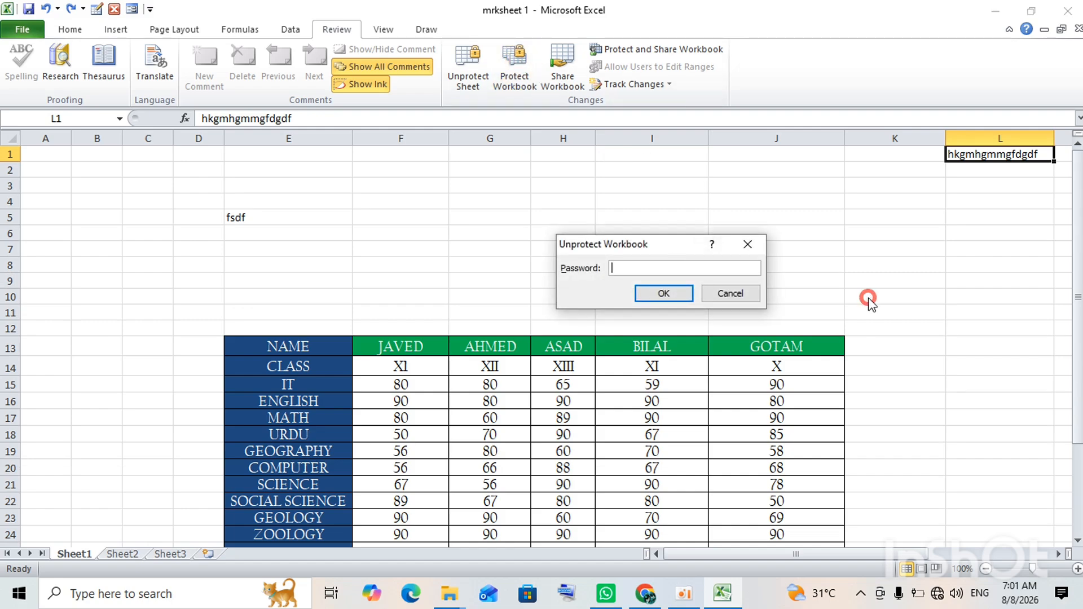
{"action": "left_click", "coordinate": [731, 292]}
{"action": "left_click", "coordinate": [853, 296]}
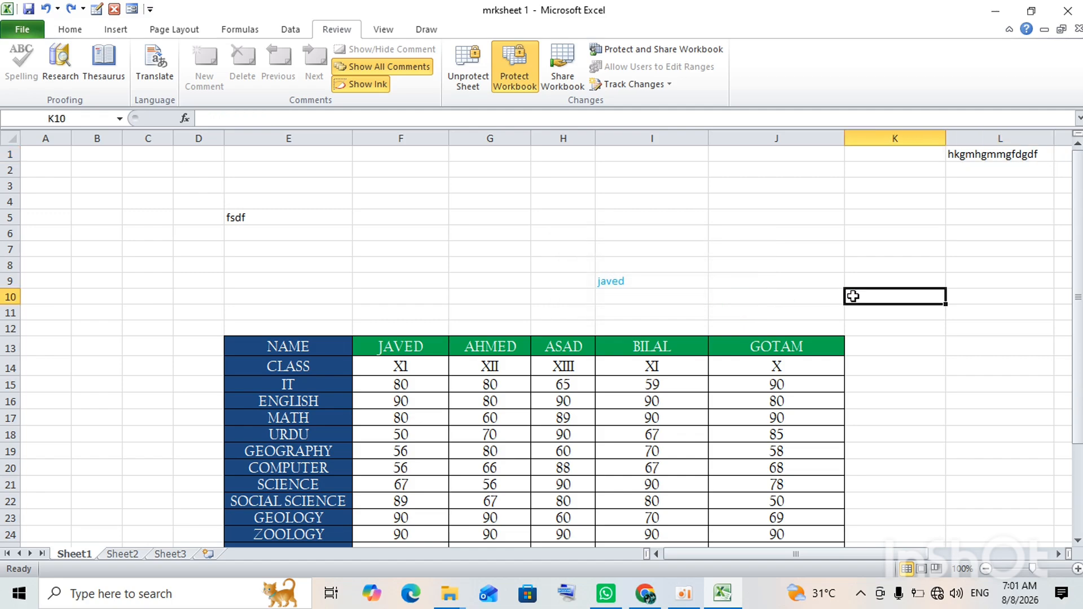
{"action": "double_click", "coordinate": [853, 296]}
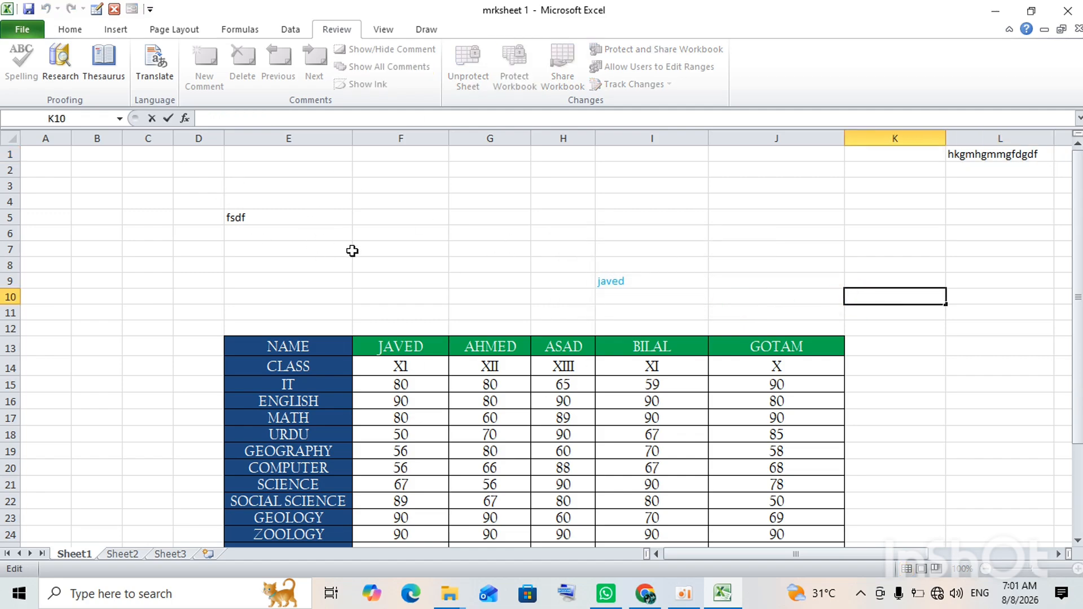
{"action": "left_click_drag", "start_coordinate": [267, 350], "coordinate": [795, 512]}
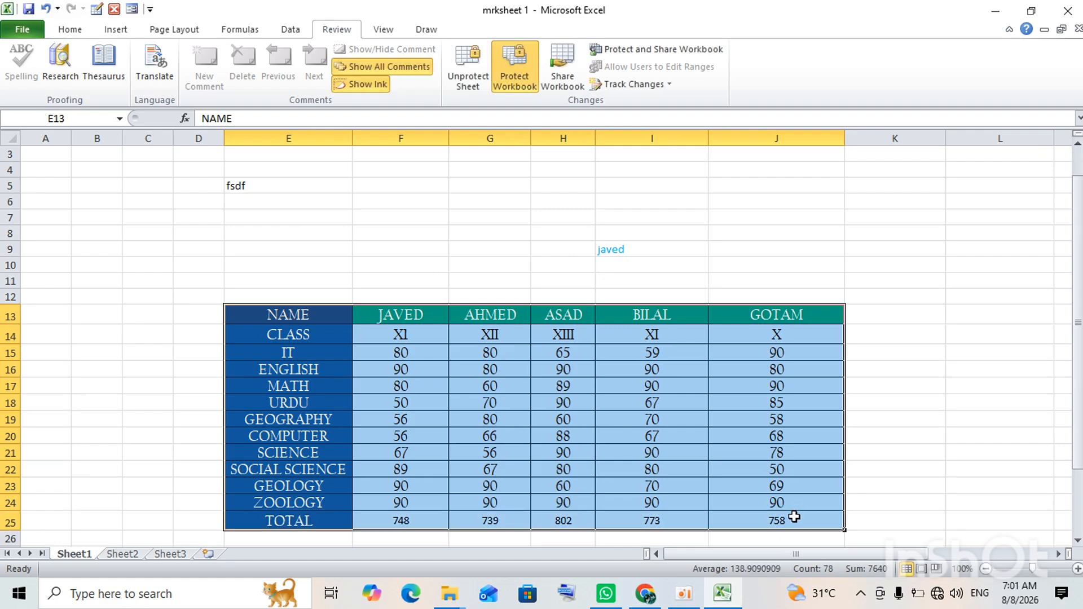
{"action": "left_click", "coordinate": [467, 79]}
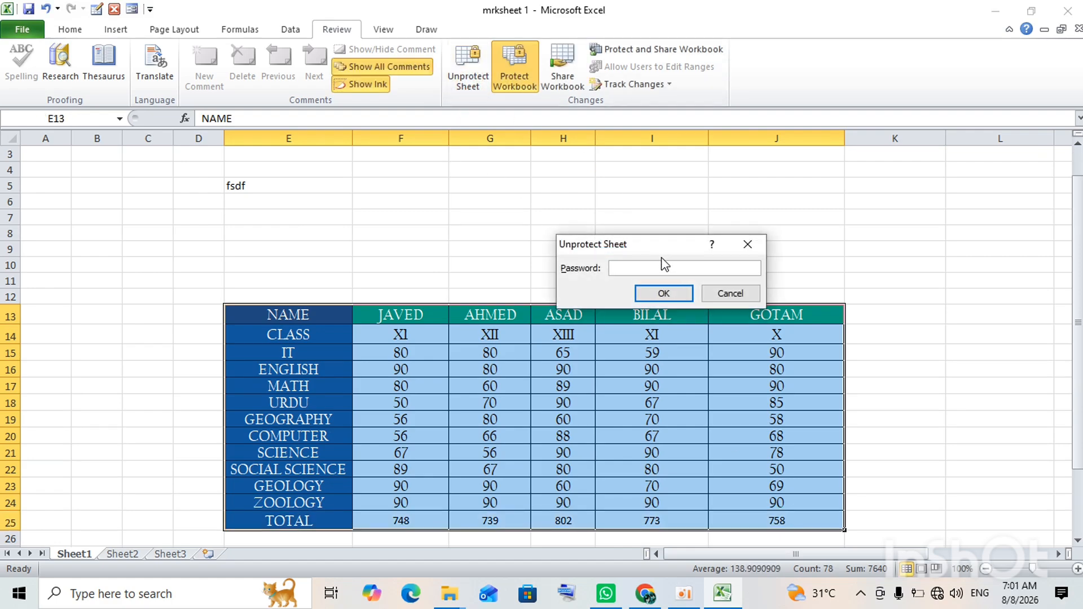
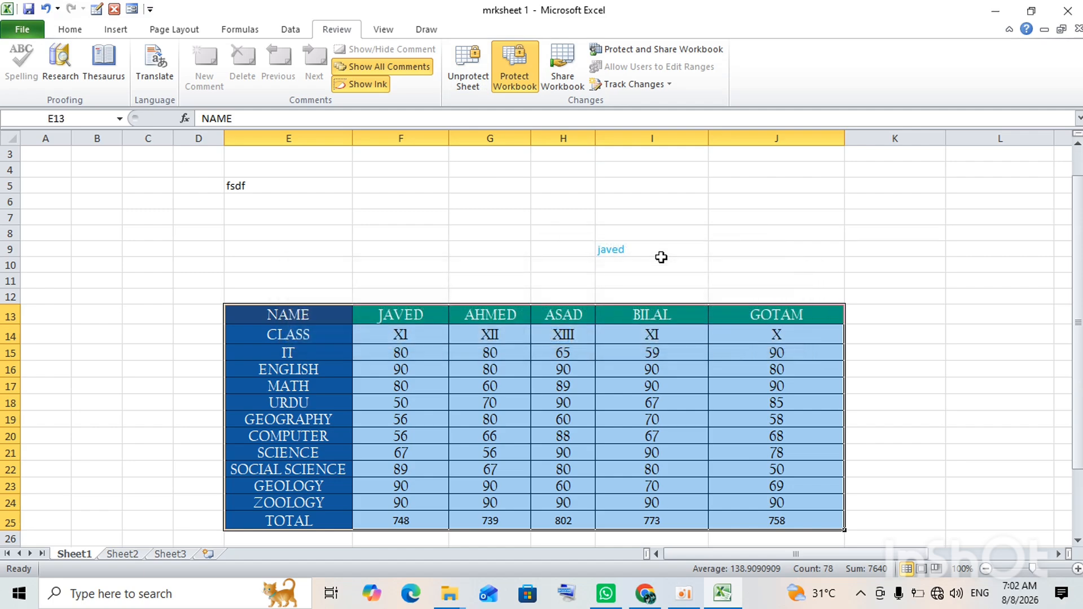
Unlock the marks sheet and then the workbook, entering the password for each.
{"action": "left_click", "coordinate": [480, 85]}
{"action": "type", "text": "•"}
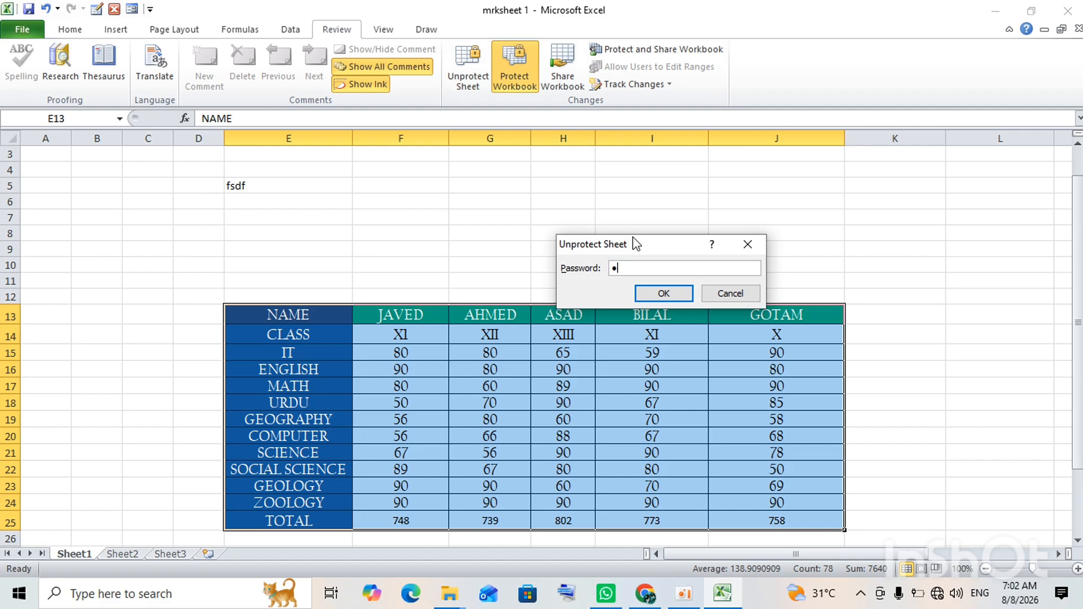
{"action": "type", "text": "••"}
{"action": "key", "text": "Return"}
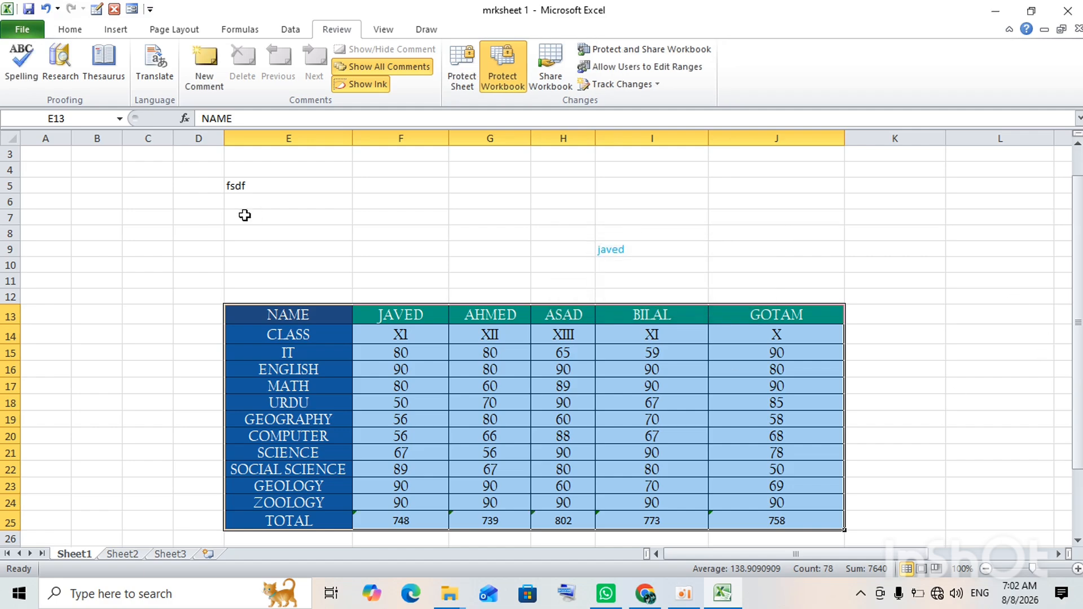
{"action": "left_click", "coordinate": [503, 84]}
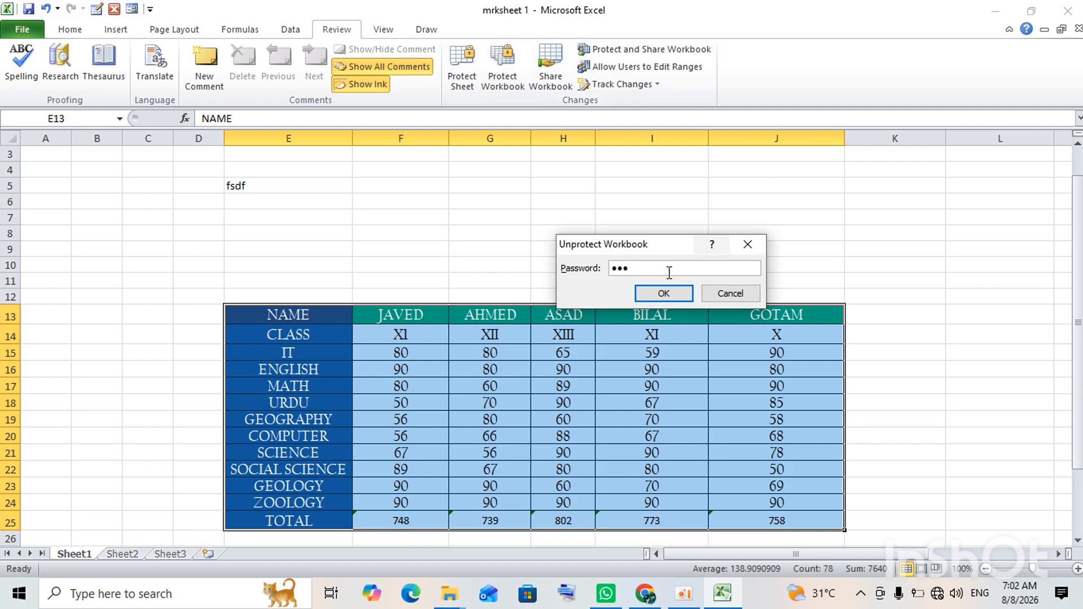
{"action": "left_click", "coordinate": [659, 293]}
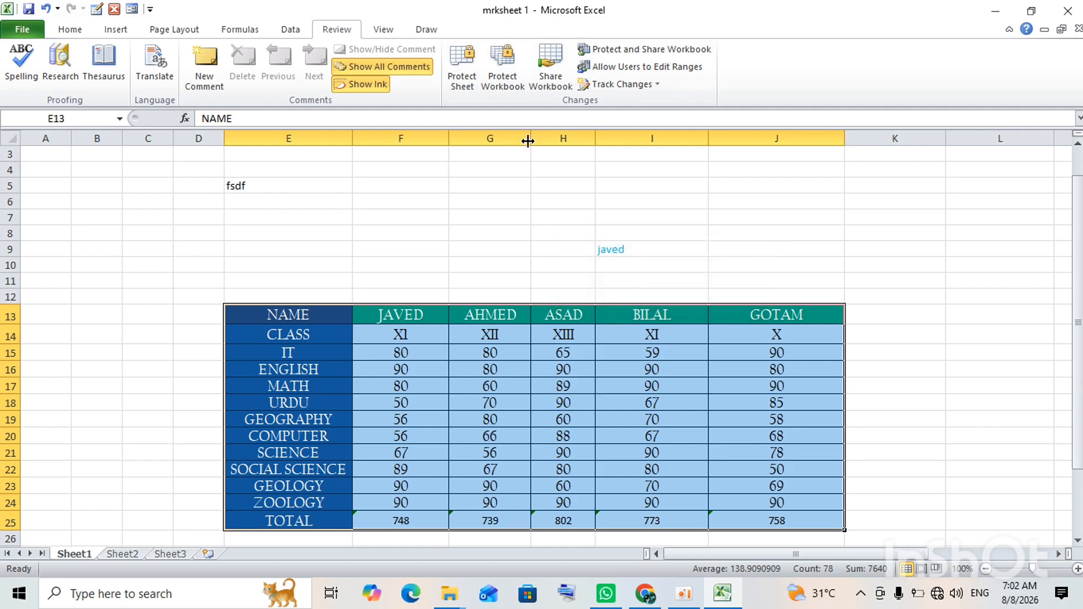
Protect the workbook's structure and windows with a password, re-entering it to confirm.
{"action": "left_click", "coordinate": [493, 90]}
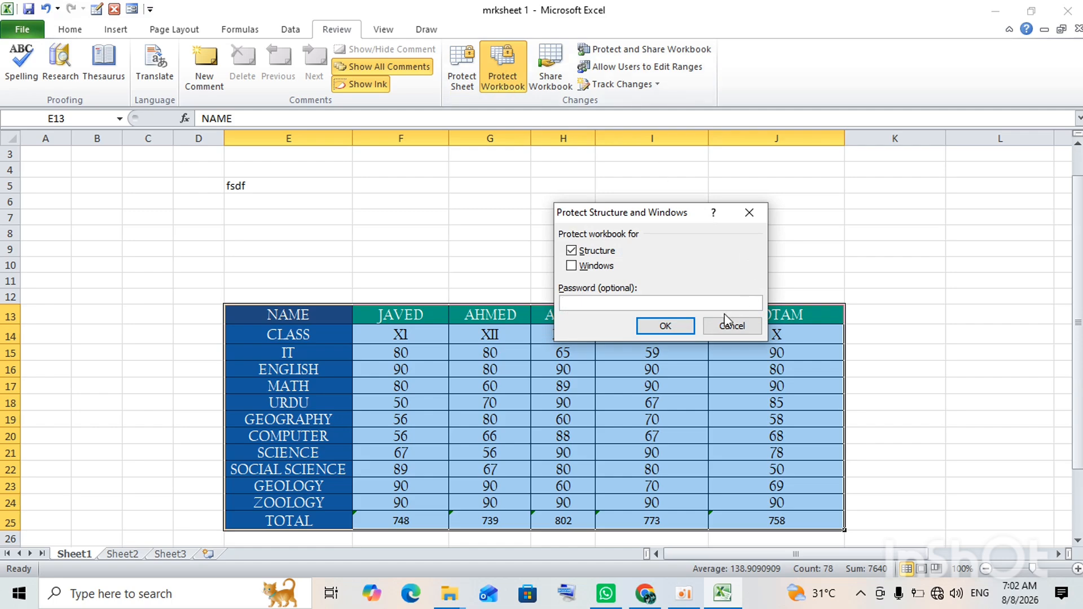
{"action": "left_click", "coordinate": [593, 266]}
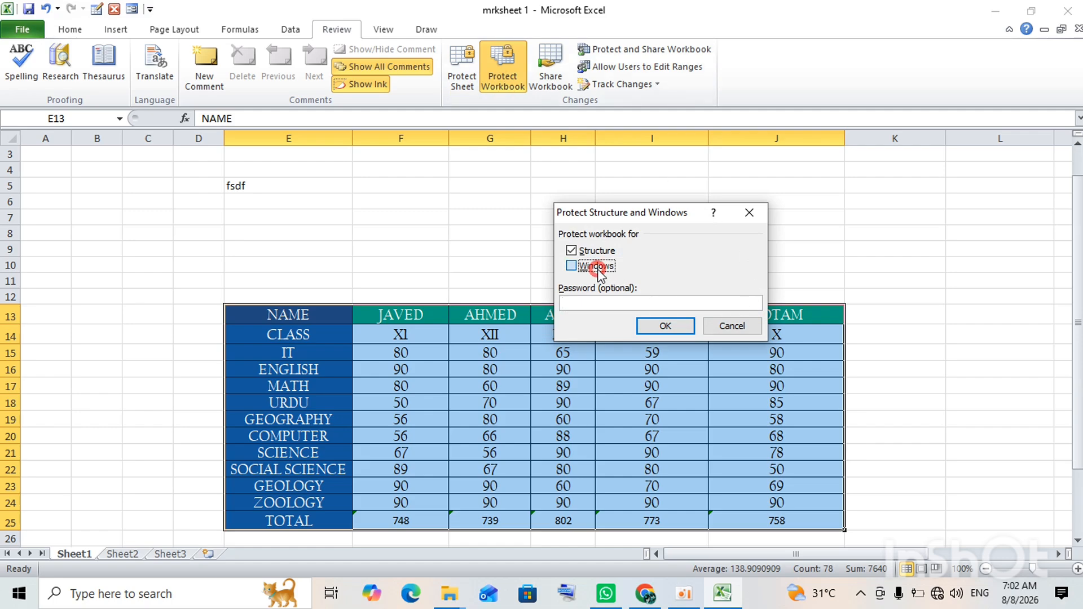
{"action": "left_click", "coordinate": [599, 301]}
{"action": "type", "text": "1"}
{"action": "left_click", "coordinate": [671, 336]}
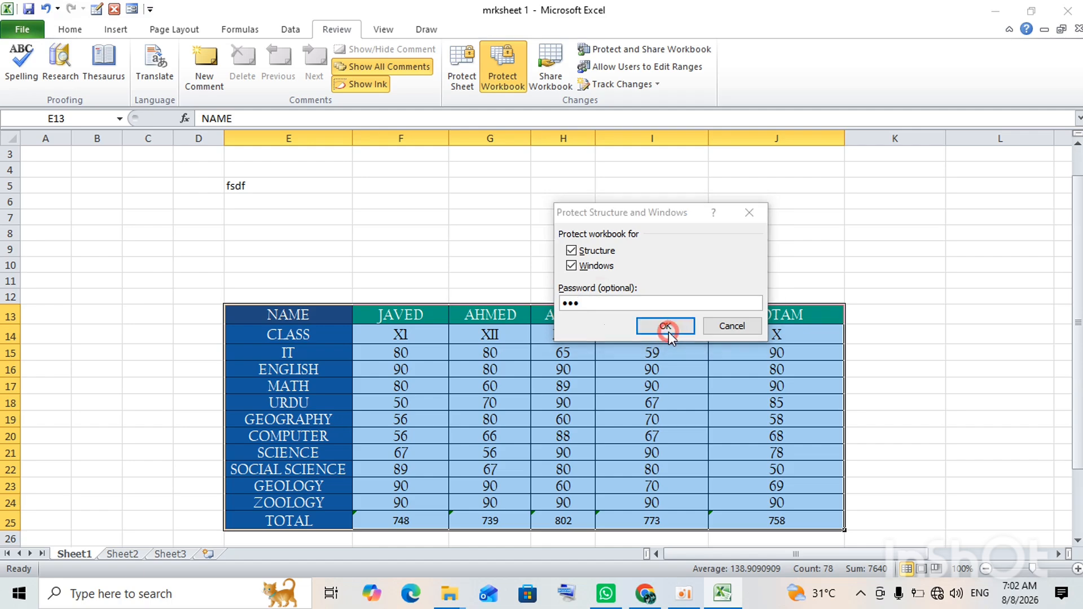
{"action": "type", "text": "123"}
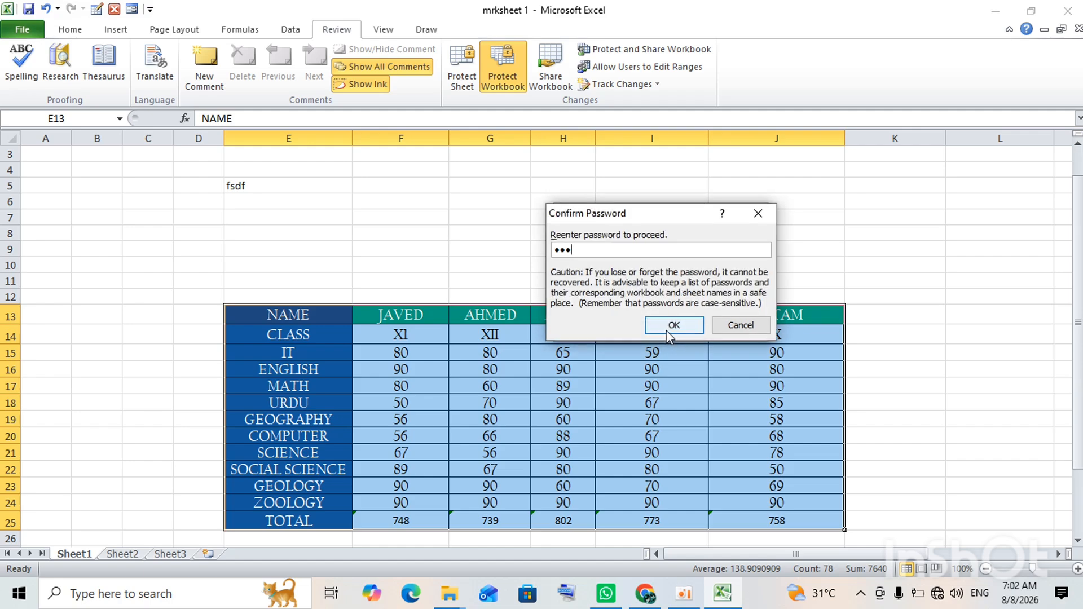
{"action": "left_click", "coordinate": [670, 326]}
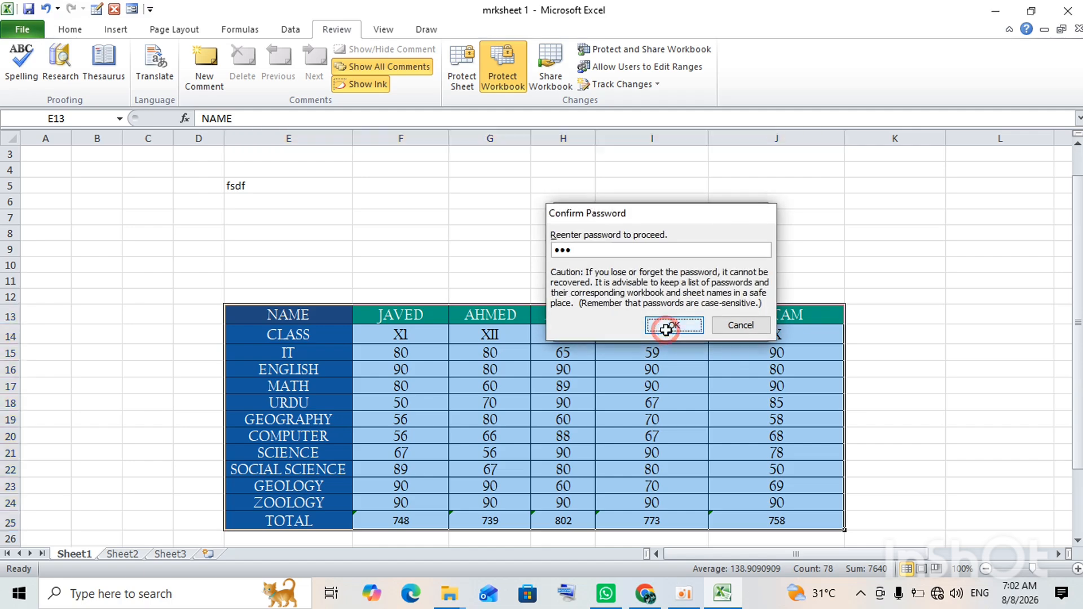
Clear ASAD's English mark in H16 after a test entry, then type 'vjhv' into J9.
{"action": "left_click", "coordinate": [556, 368]}
{"action": "type", "text": "hbfc"}
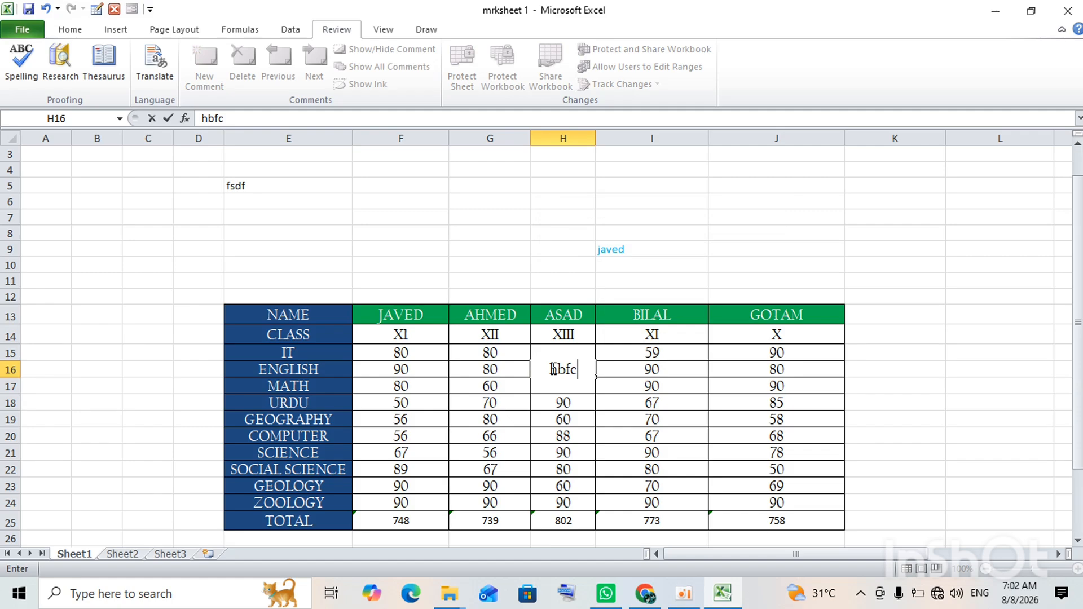
{"action": "key", "text": "BackSpace"}
{"action": "key", "text": "BackSpace"}
{"action": "key", "text": "BackSpace"}
{"action": "key", "text": "BackSpace"}
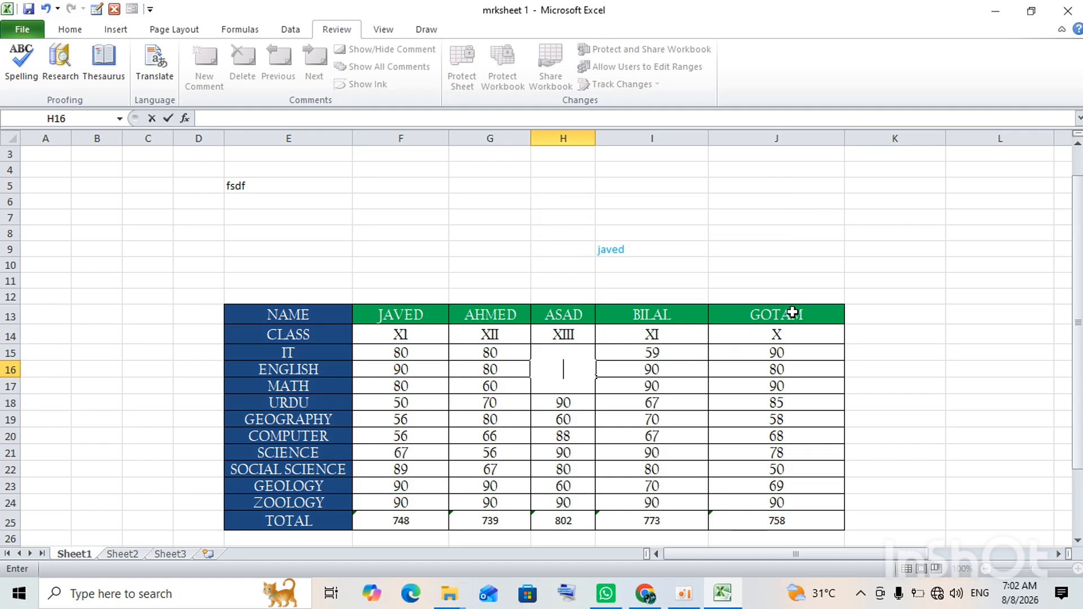
{"action": "left_click", "coordinate": [1035, 366]}
{"action": "left_click", "coordinate": [835, 249]}
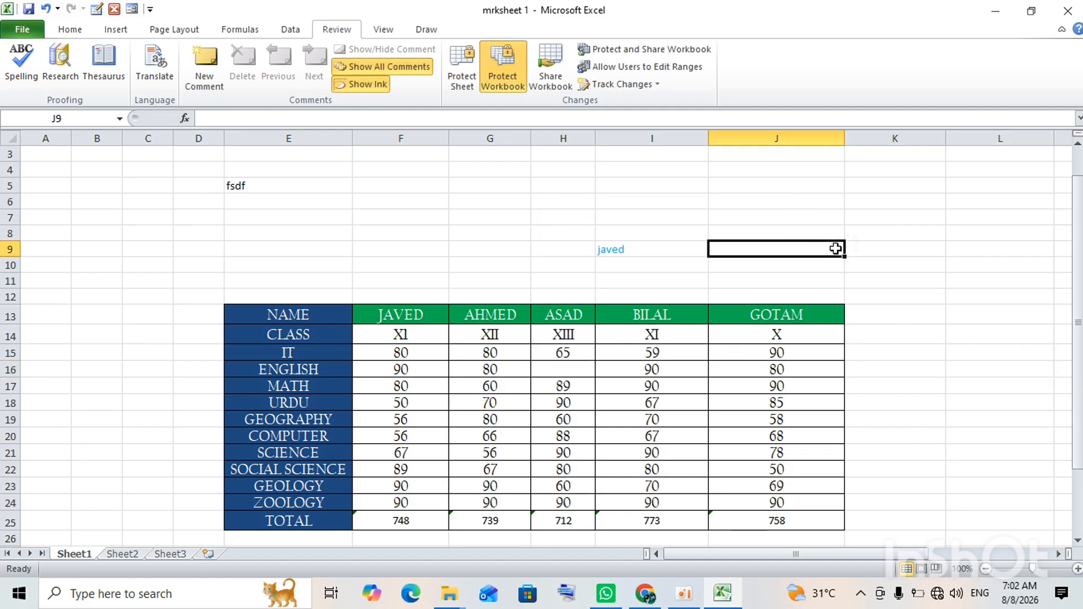
{"action": "type", "text": "vjhv"}
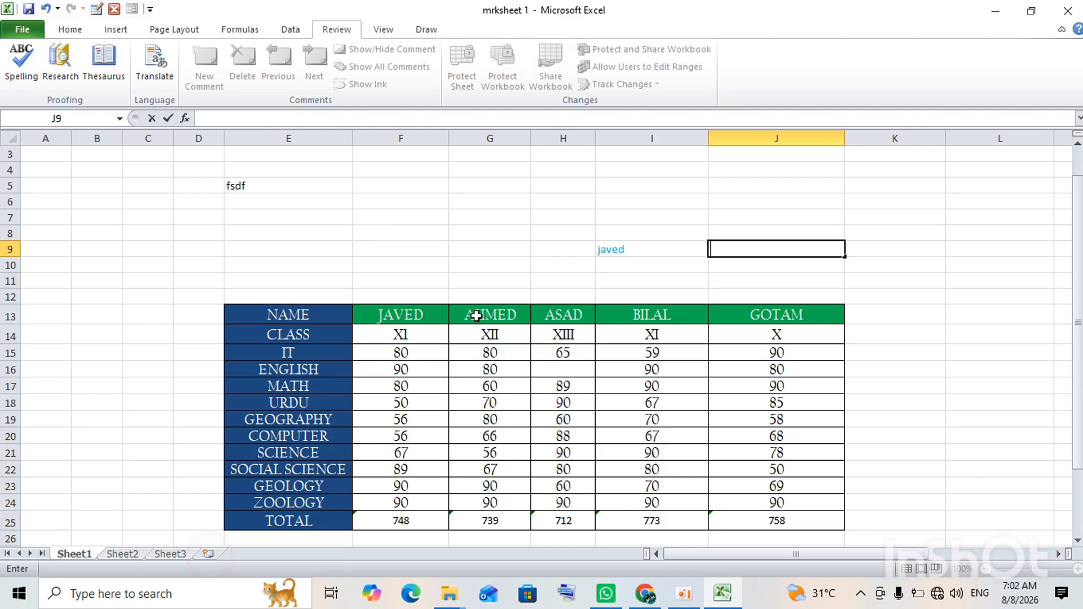
Select cells G7 and H3, then remove the workbook protection with its password.
{"action": "left_click", "coordinate": [518, 215]}
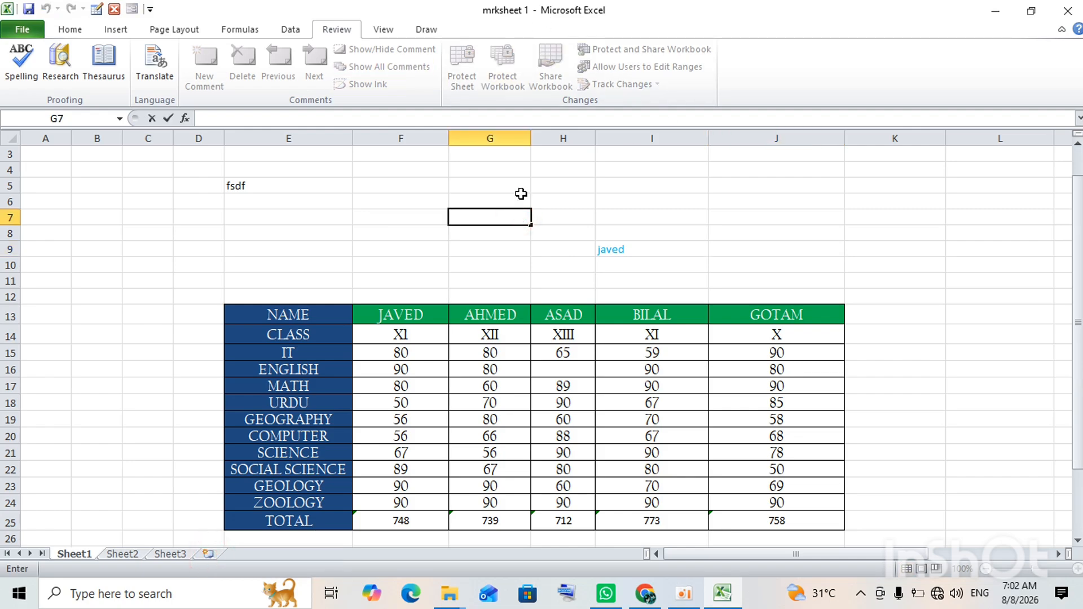
{"action": "left_click", "coordinate": [533, 151]}
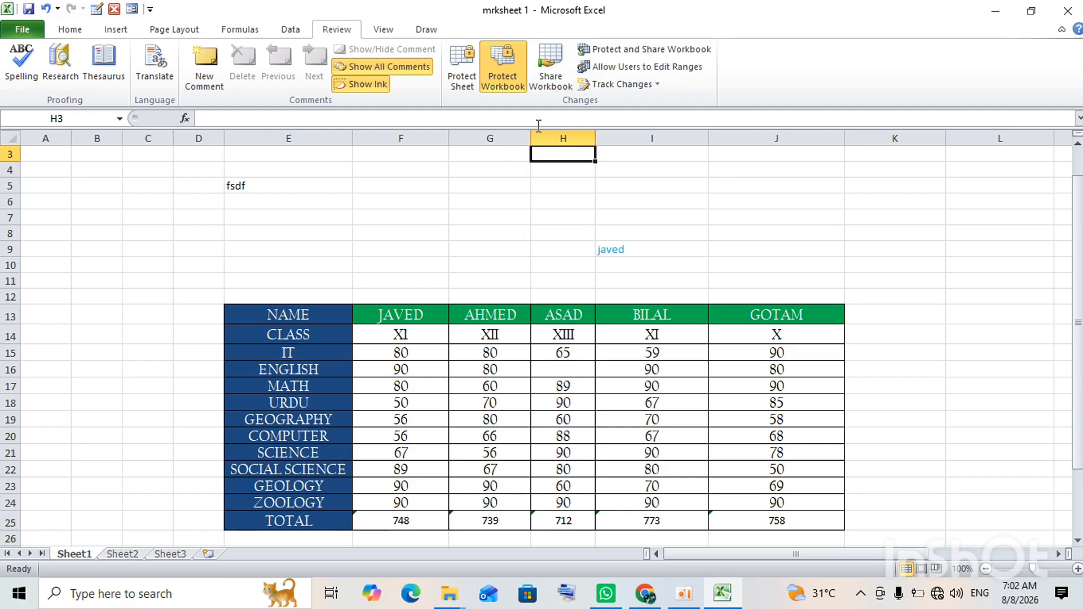
{"action": "left_click", "coordinate": [504, 75]}
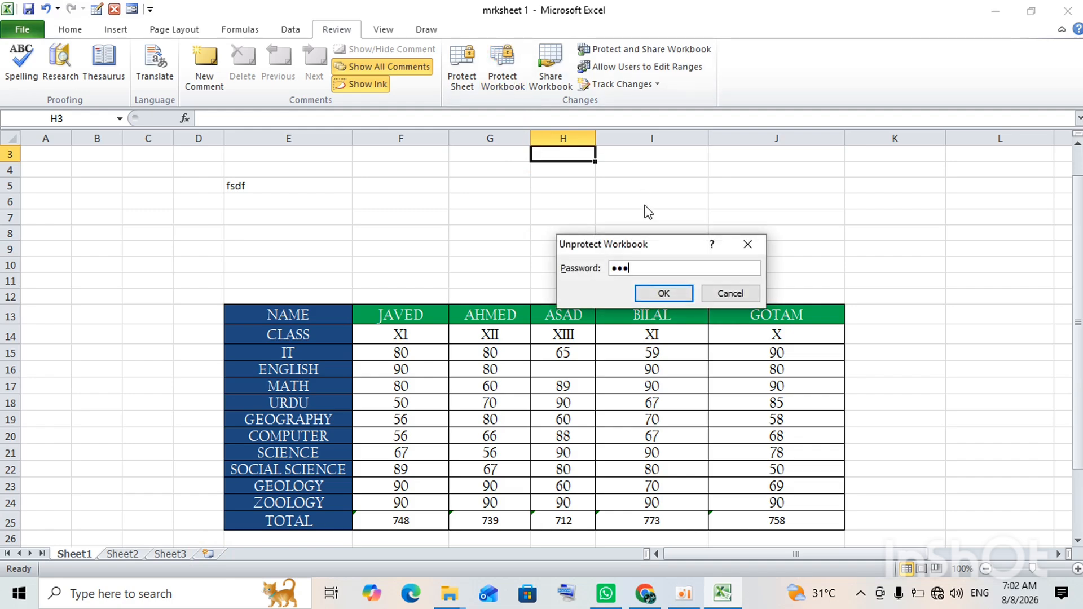
{"action": "left_click", "coordinate": [677, 293]}
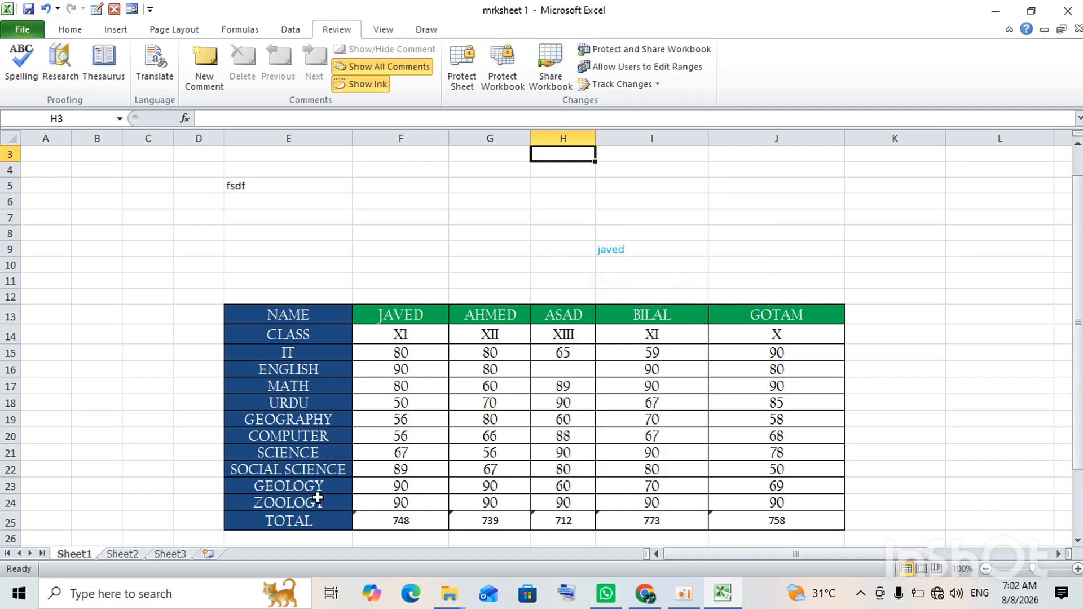
Insert a new blank Sheet4, then check Sheet3 and Sheet2 before returning to Sheet1.
{"action": "left_click", "coordinate": [204, 555]}
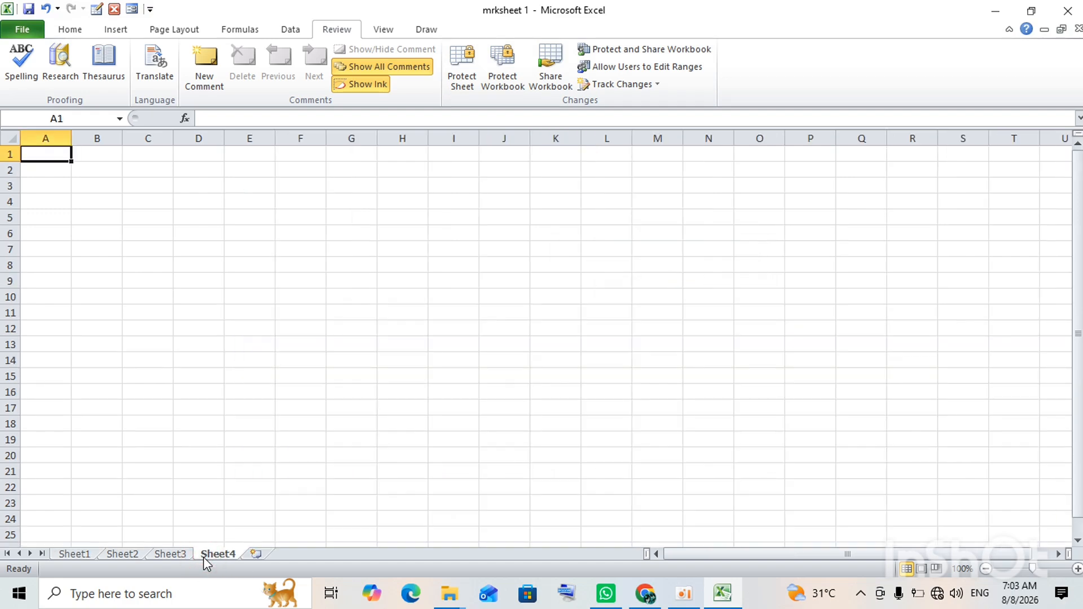
{"action": "left_click", "coordinate": [181, 554]}
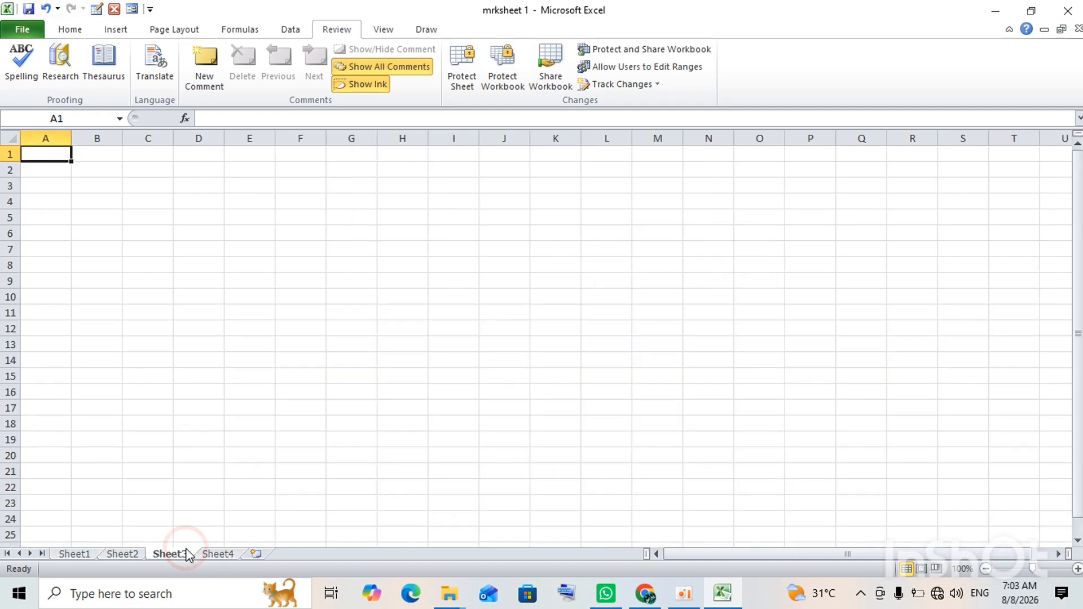
{"action": "left_click", "coordinate": [137, 550]}
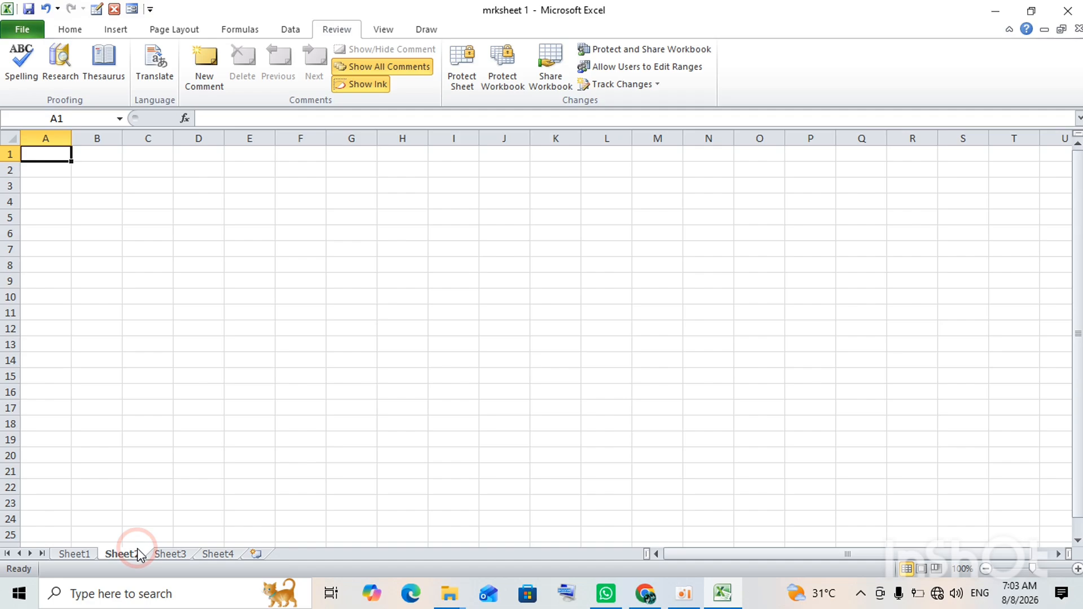
{"action": "left_click", "coordinate": [65, 555]}
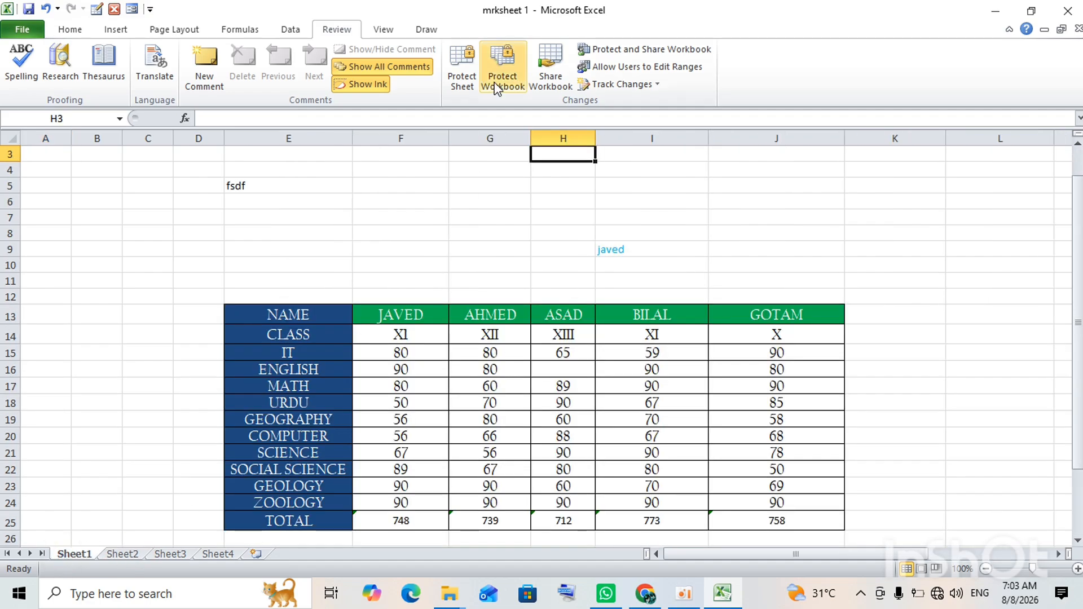
Enable 'Allow changes by more than one user' in Share Workbook, review Advanced options, and save it shared.
{"action": "left_click", "coordinate": [539, 69]}
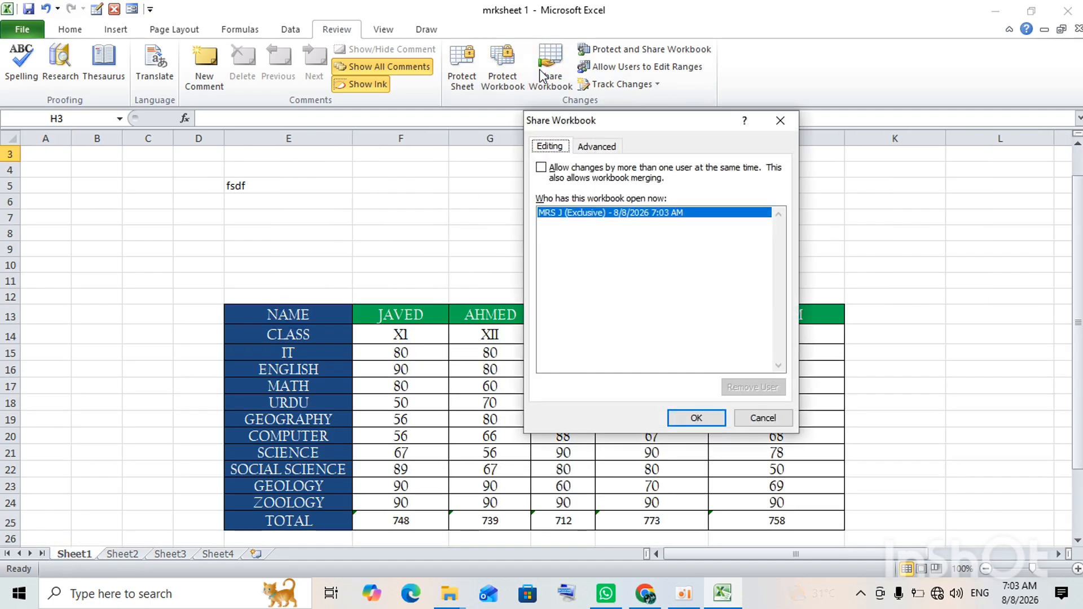
{"action": "left_click", "coordinate": [550, 169]}
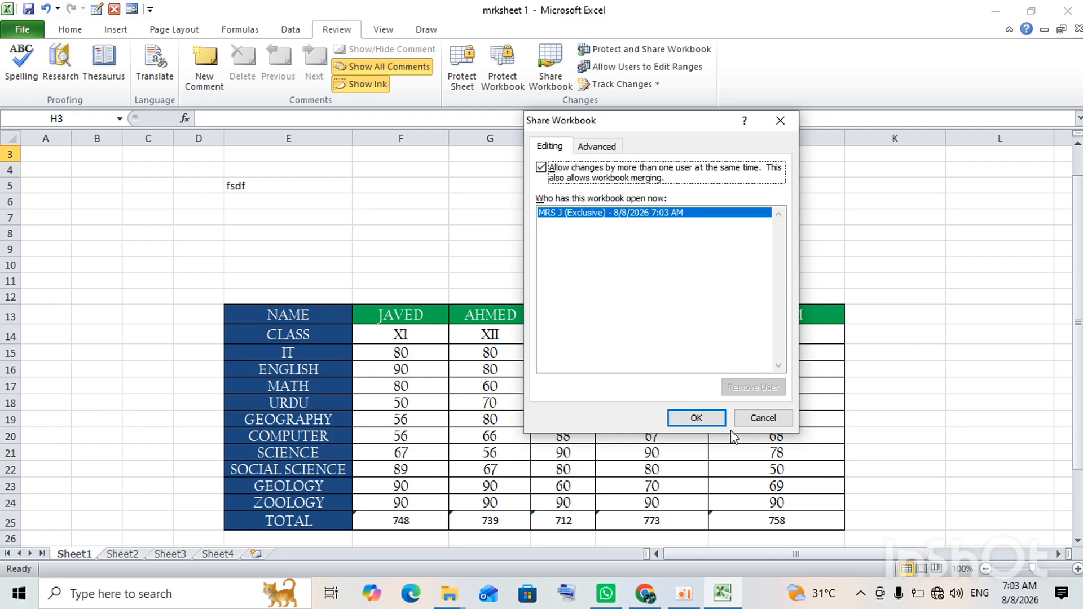
{"action": "left_click", "coordinate": [644, 428]}
{"action": "left_click", "coordinate": [596, 150]}
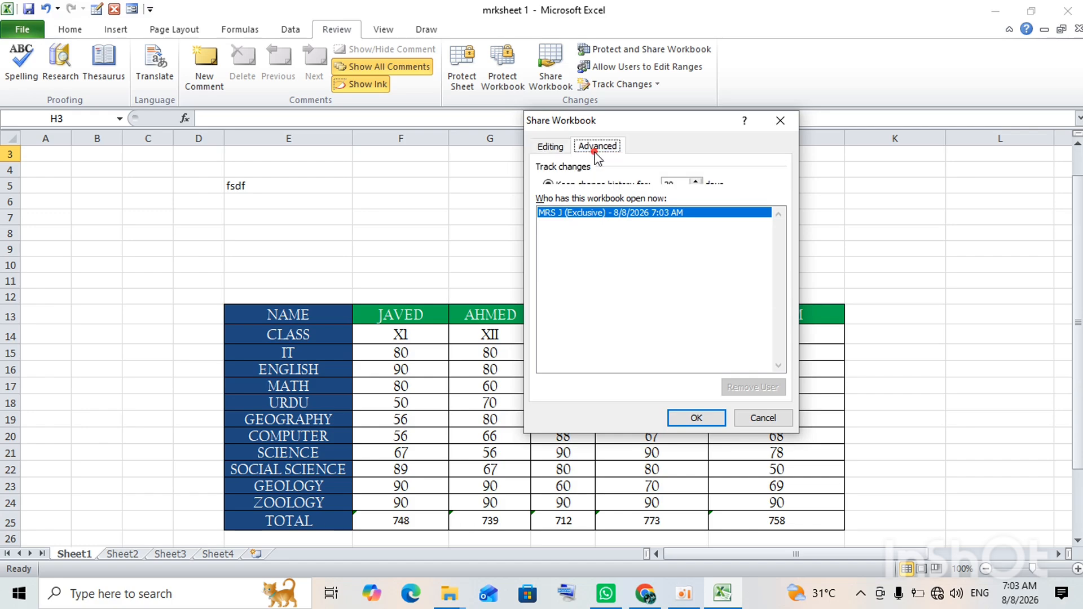
{"action": "left_click", "coordinate": [693, 415]}
{"action": "left_click", "coordinate": [512, 339]}
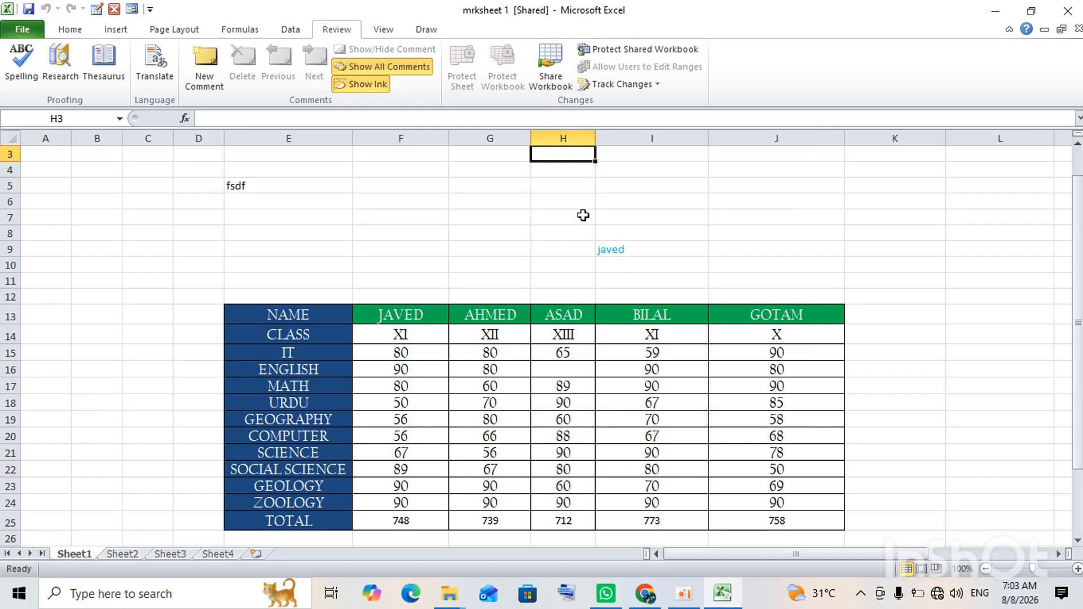
Look at the Protect Shared Workbook options for sharing with track changes, then cancel without applying.
{"action": "left_click", "coordinate": [674, 52]}
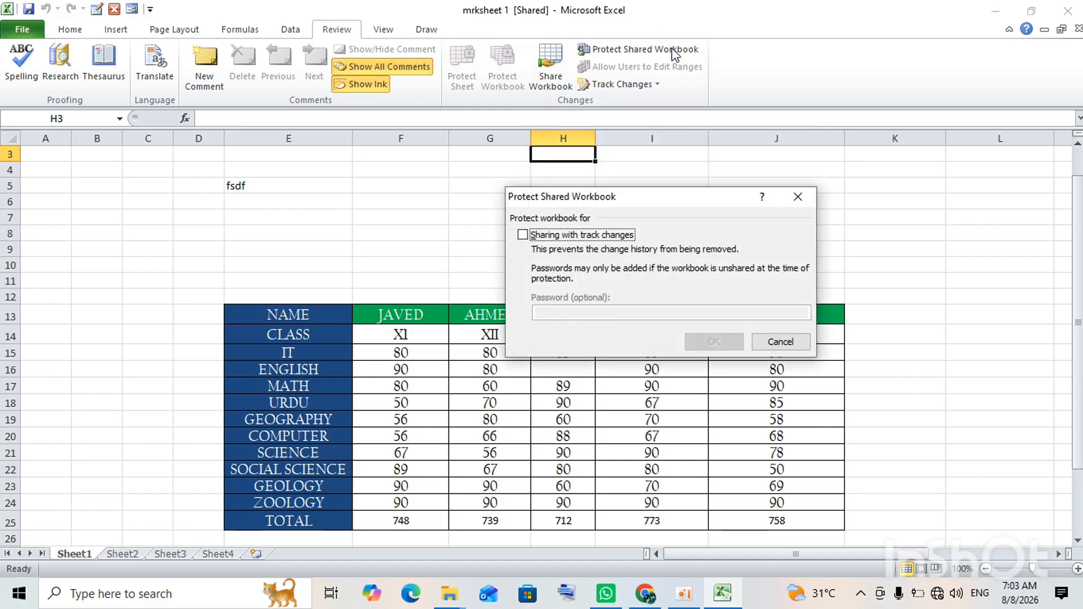
{"action": "left_click", "coordinate": [584, 237]}
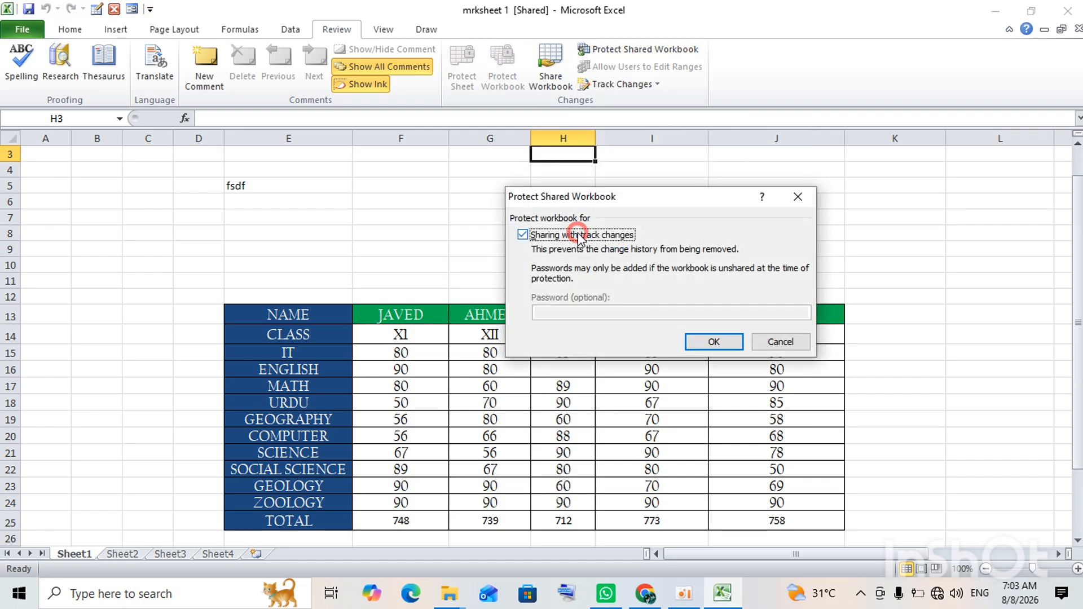
{"action": "left_click", "coordinate": [567, 310]}
{"action": "left_click", "coordinate": [756, 341]}
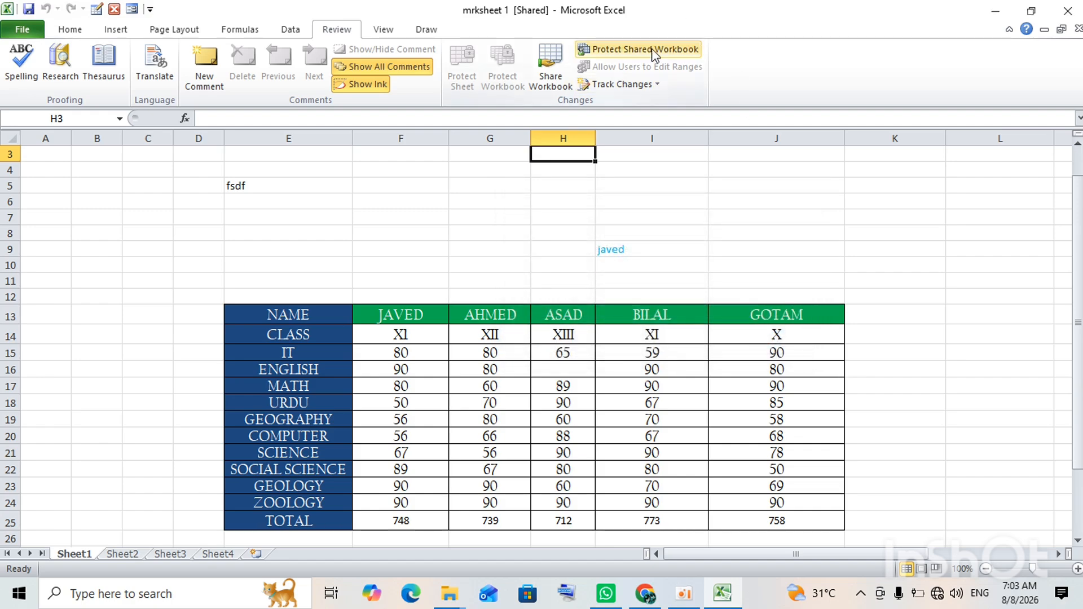
Highlight changes since last save by Everyone within the range F13:J25.
{"action": "left_click", "coordinate": [639, 84]}
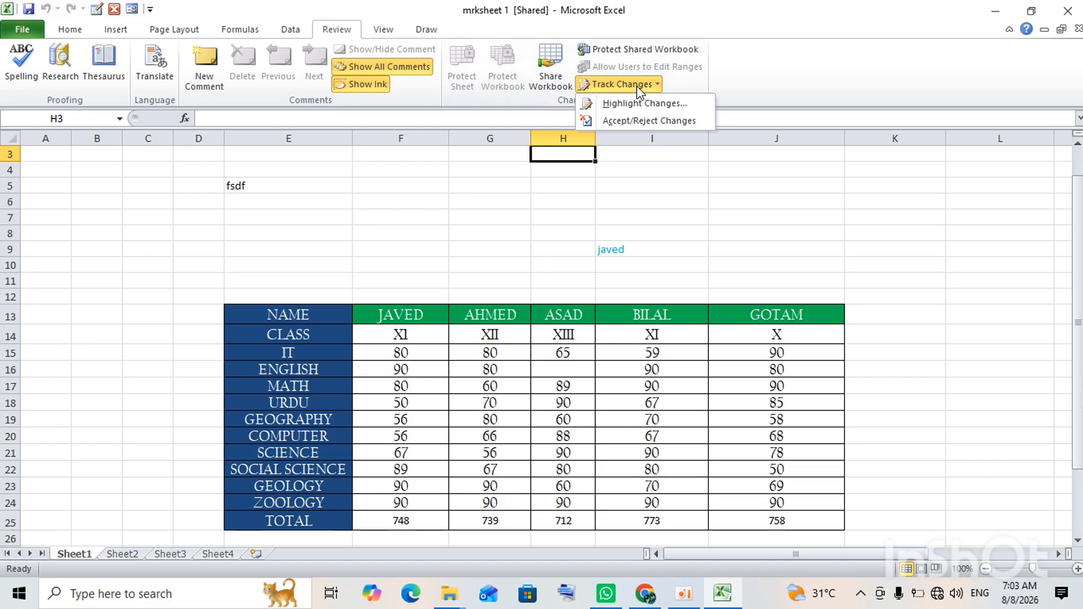
{"action": "left_click", "coordinate": [633, 104]}
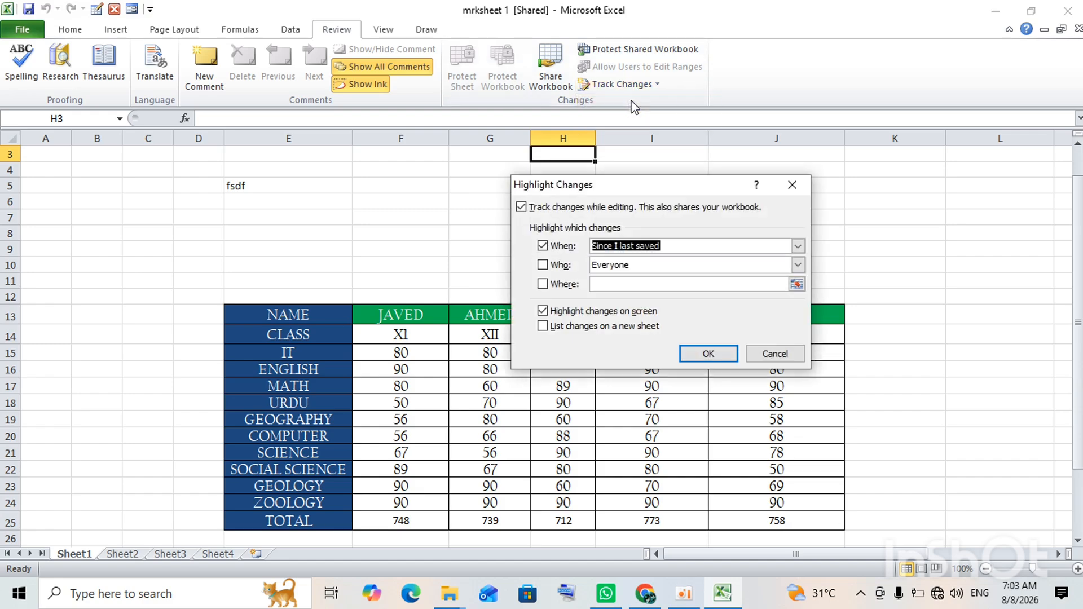
{"action": "left_click", "coordinate": [655, 288]}
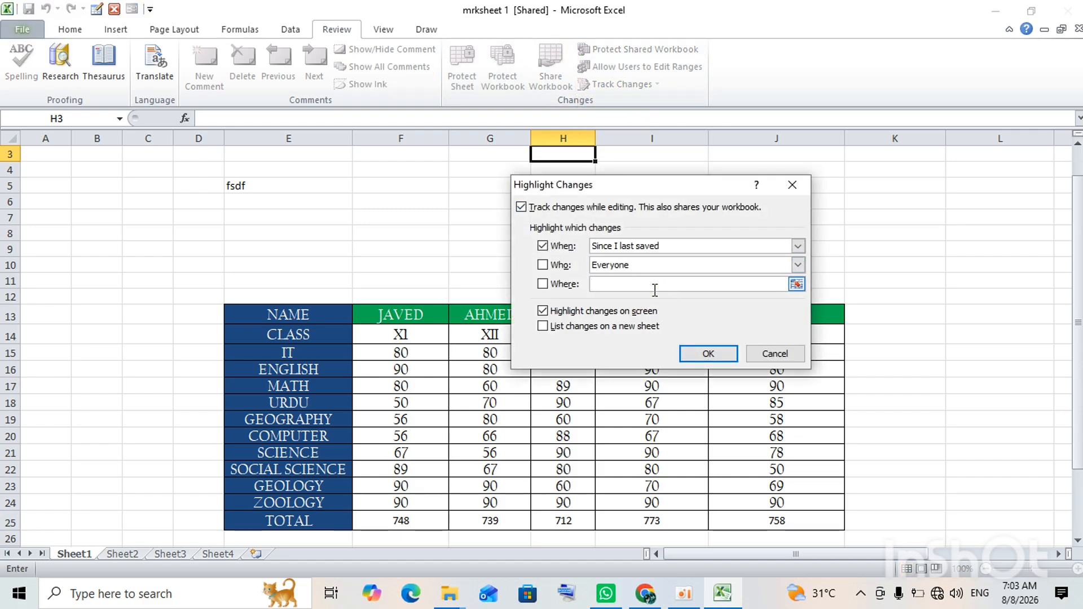
{"action": "left_click", "coordinate": [543, 265]}
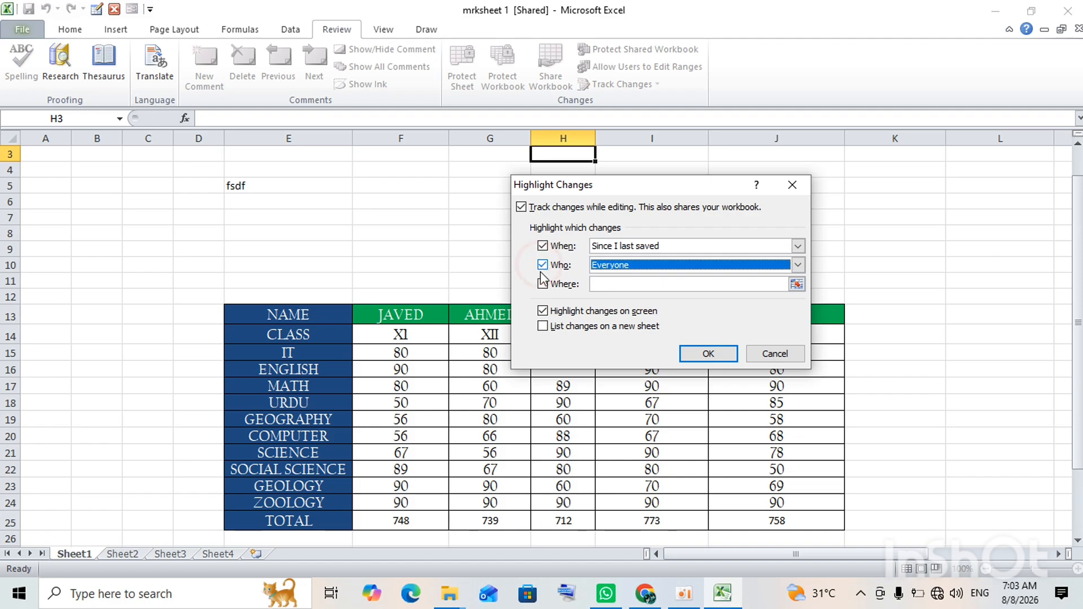
{"action": "left_click", "coordinate": [542, 284]}
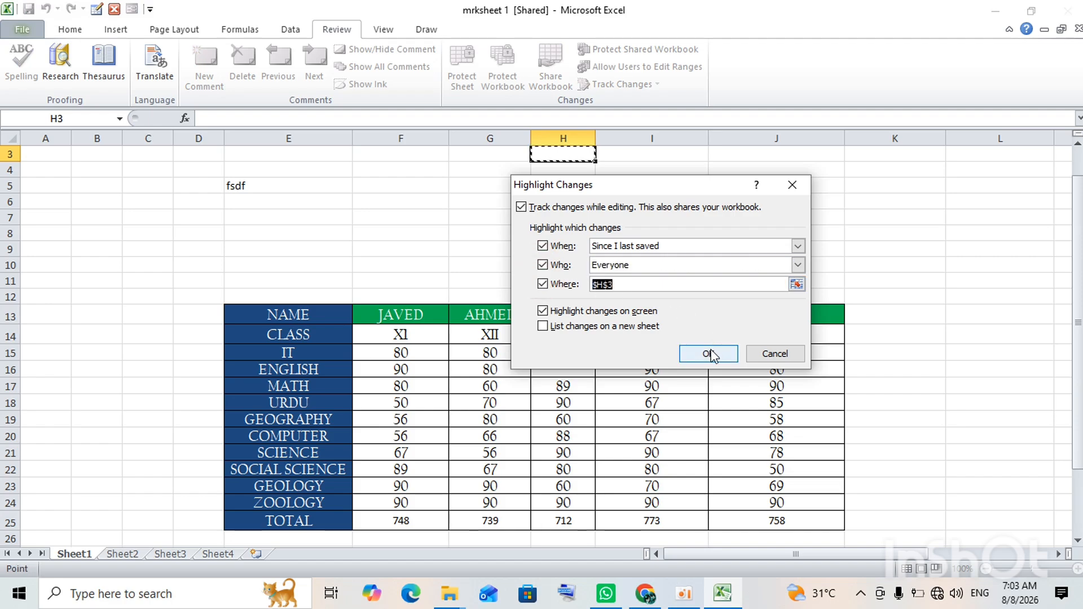
{"action": "left_click_drag", "start_coordinate": [361, 317], "coordinate": [773, 517]}
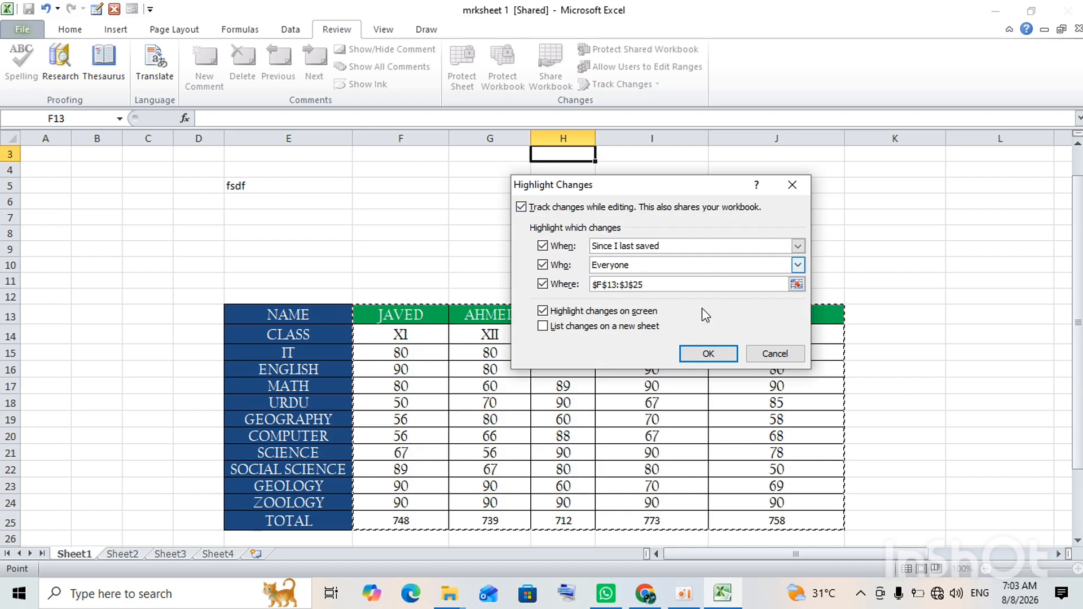
{"action": "left_click", "coordinate": [706, 353]}
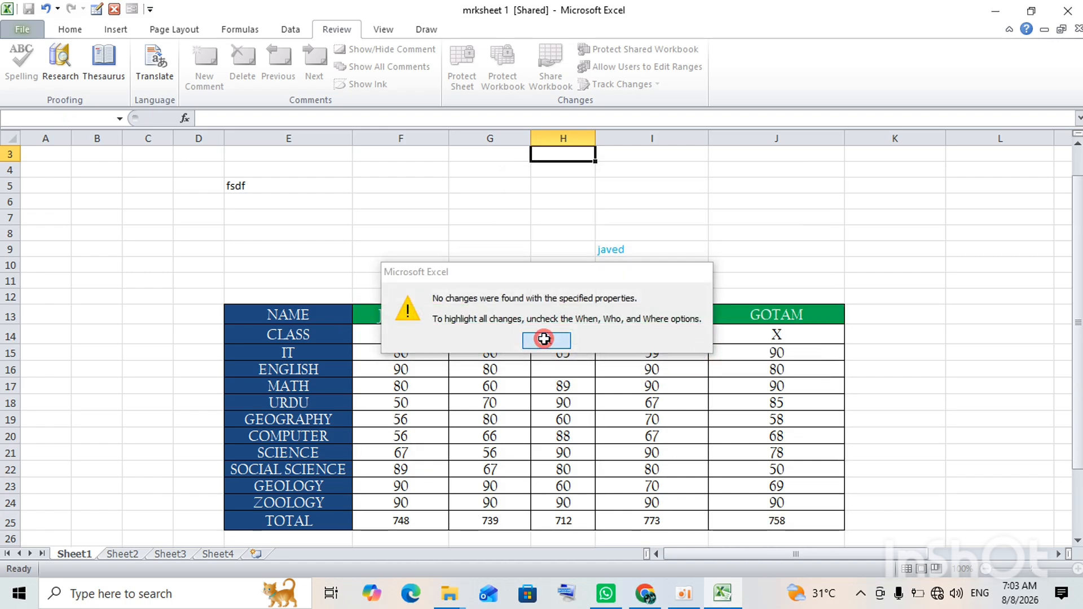
Enter 'ghmj' in I15, then clear it so BILAL's IT mark is blank and his total is 714.
{"action": "left_click", "coordinate": [546, 341]}
{"action": "left_click", "coordinate": [603, 355]}
{"action": "type", "text": "ghmjk"}
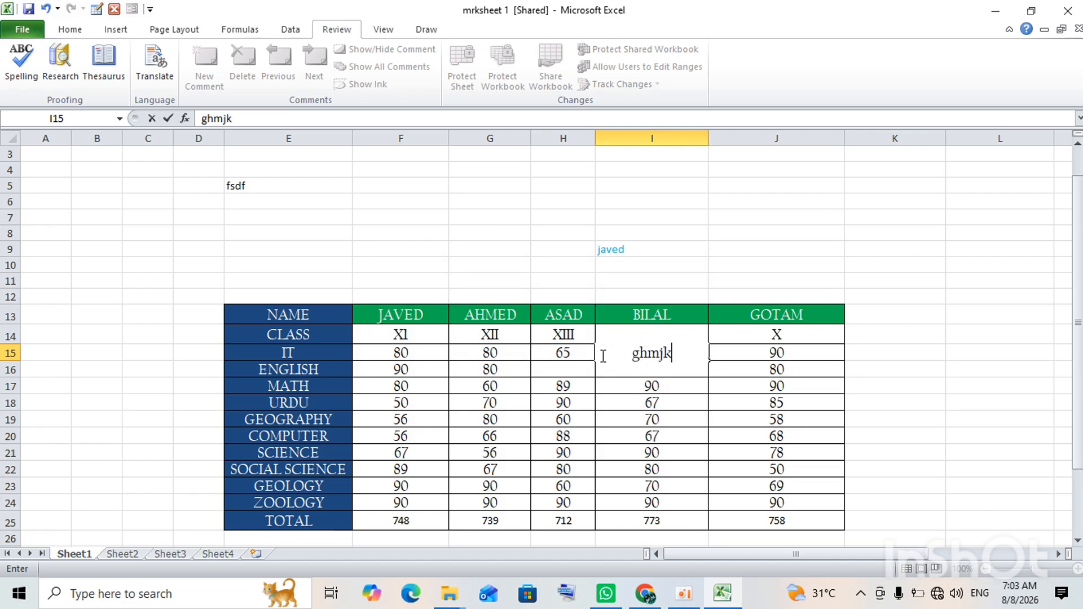
{"action": "key", "text": "Return"}
{"action": "key", "text": "Return"}
{"action": "key", "text": "Up"}
{"action": "key", "text": "Up"}
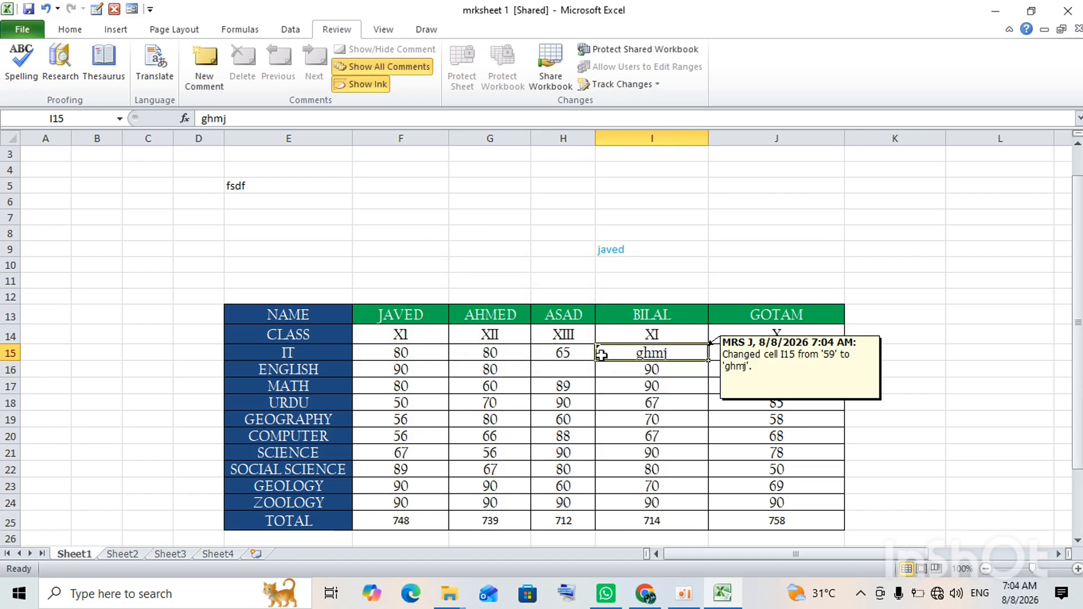
{"action": "key", "text": "BackSpace"}
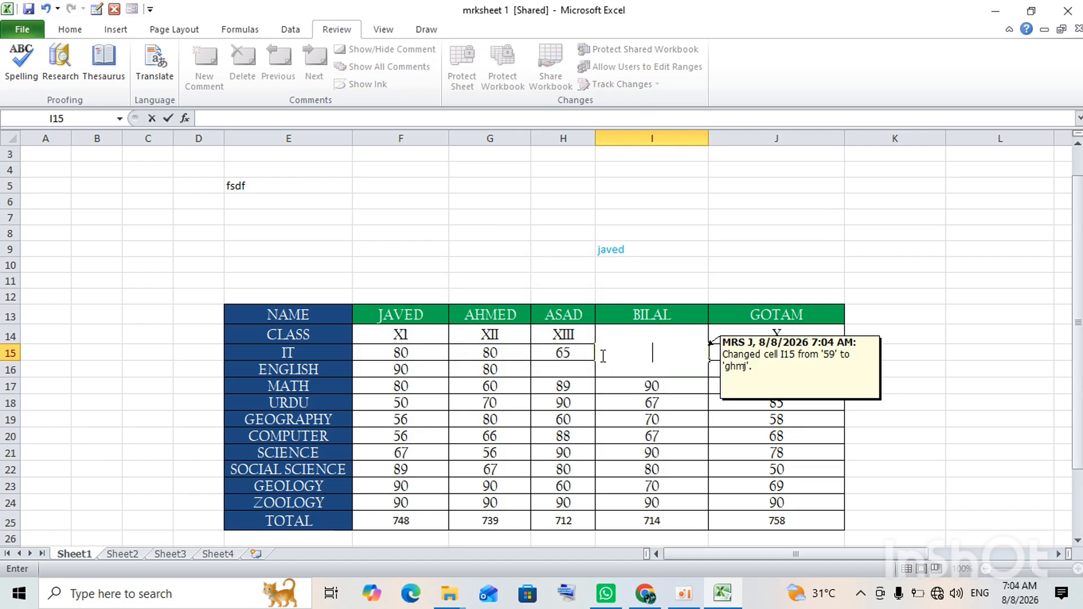
{"action": "left_click", "coordinate": [773, 280]}
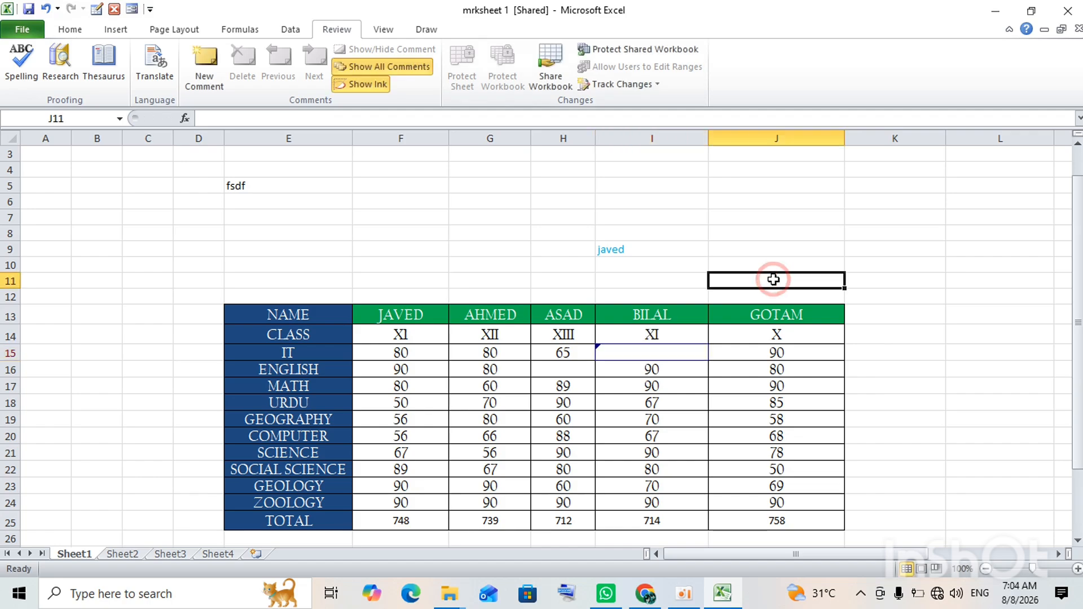